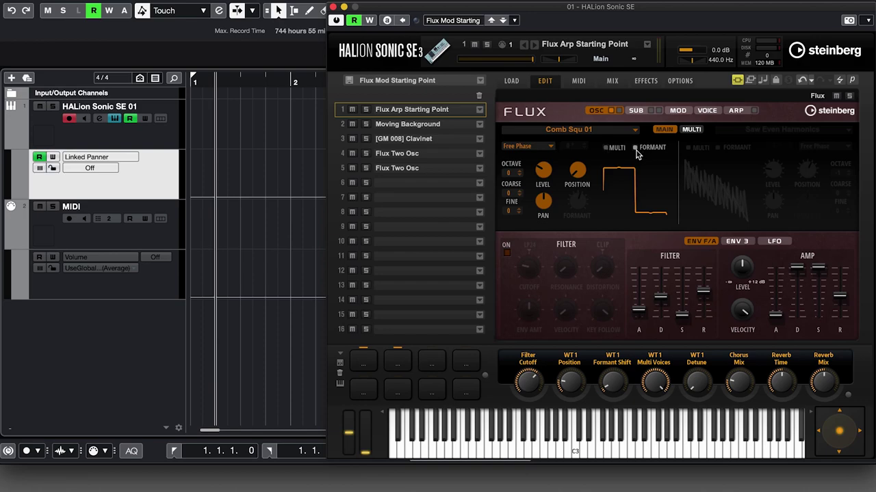
Step: Examine which HALion Sonic SE Slot 1 parameters can be added to the Linked Panner automation lane, leaving the lane unchanged
mouse_move(585, 196)
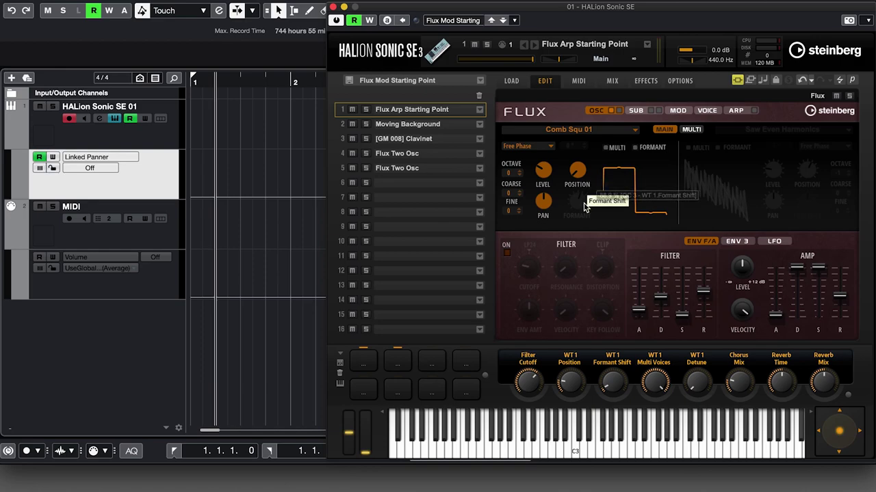
mouse_move(578, 181)
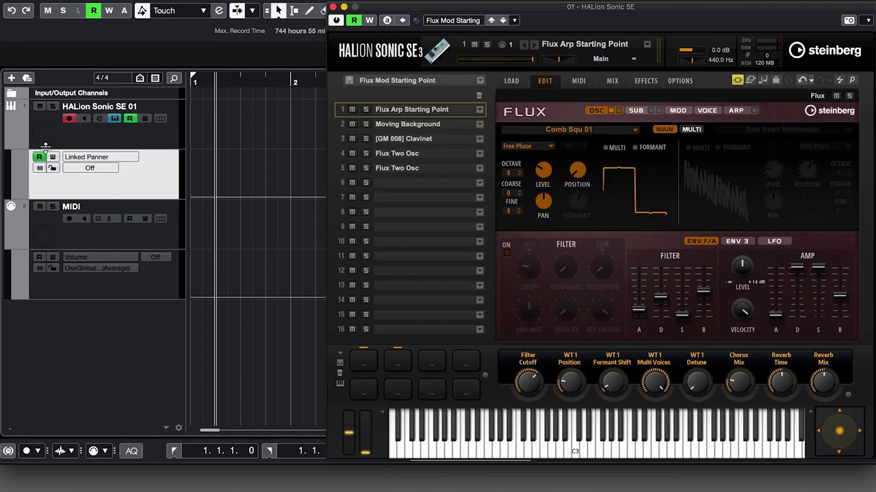
click(82, 159)
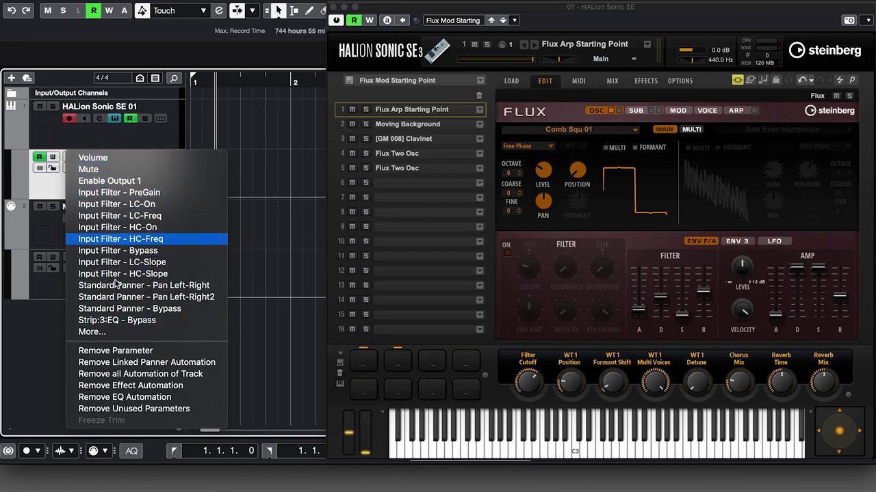
click(93, 332)
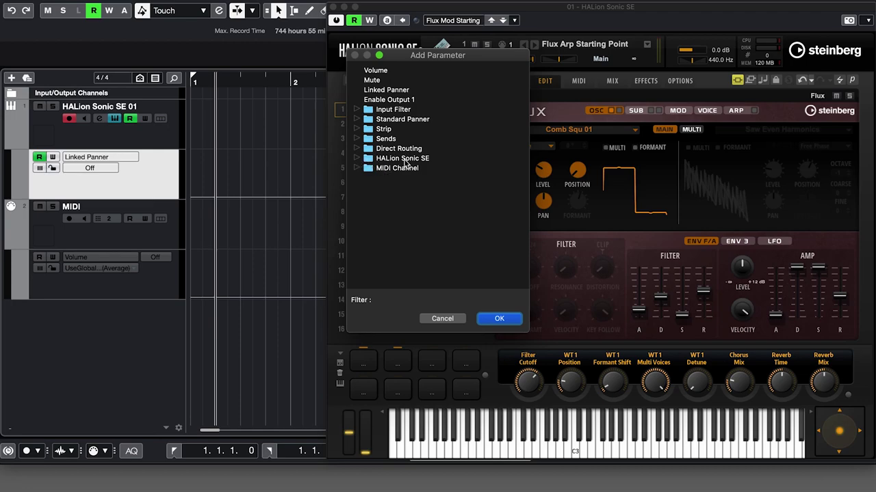
click(356, 158)
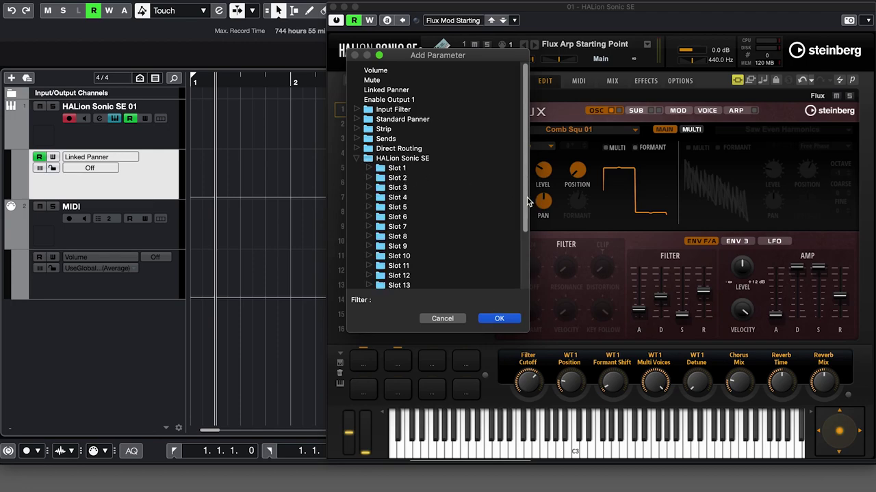
scroll(526, 198, down, 5)
scroll(527, 197, up, 5)
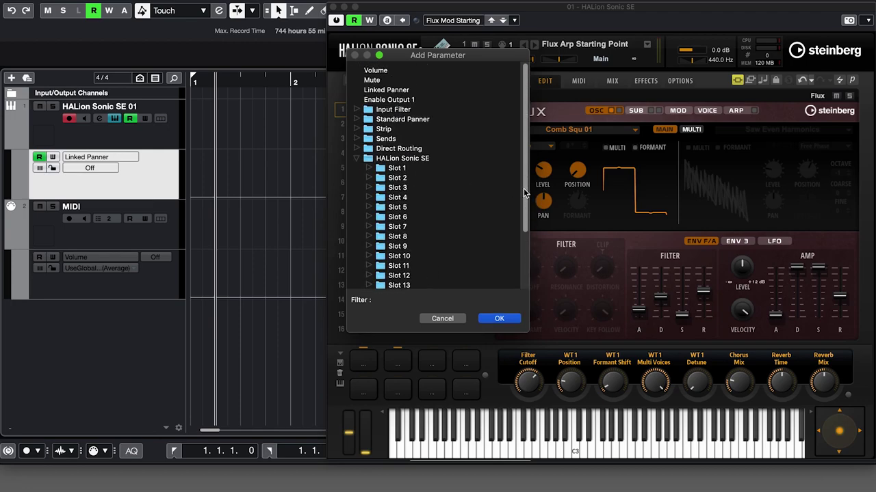
click(370, 169)
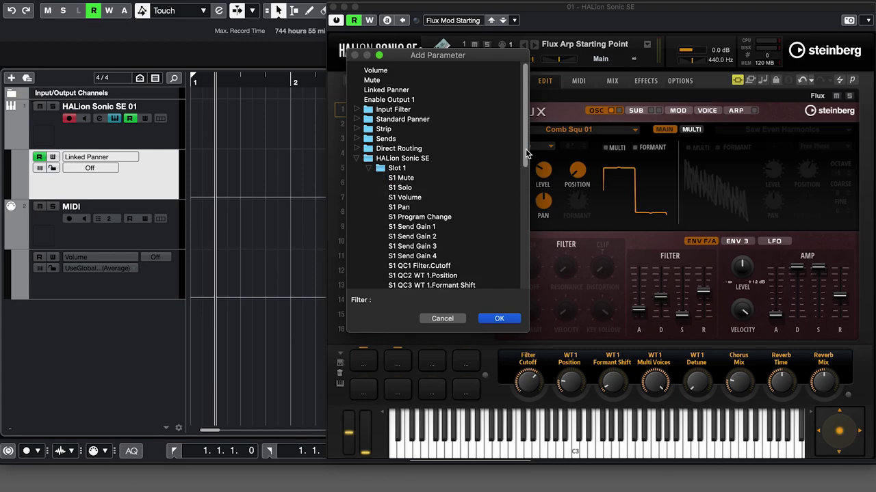
drag(527, 153, 524, 194)
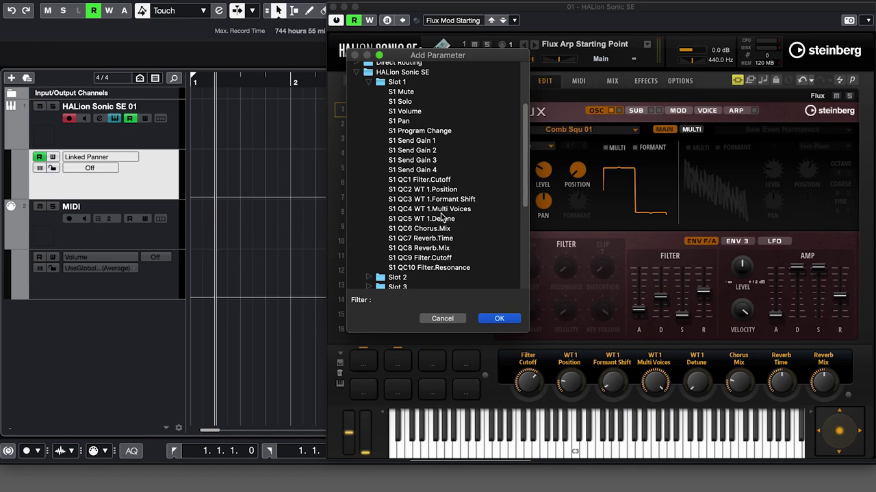
click(441, 319)
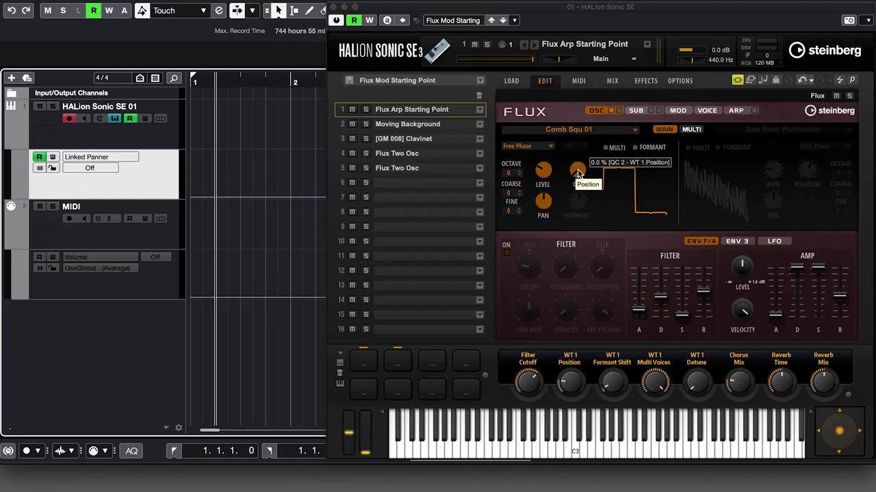
Step: Assign the Position parameter of the first wavetable oscillator in slot 1 to a new automation and show its automation track
right_click(578, 170)
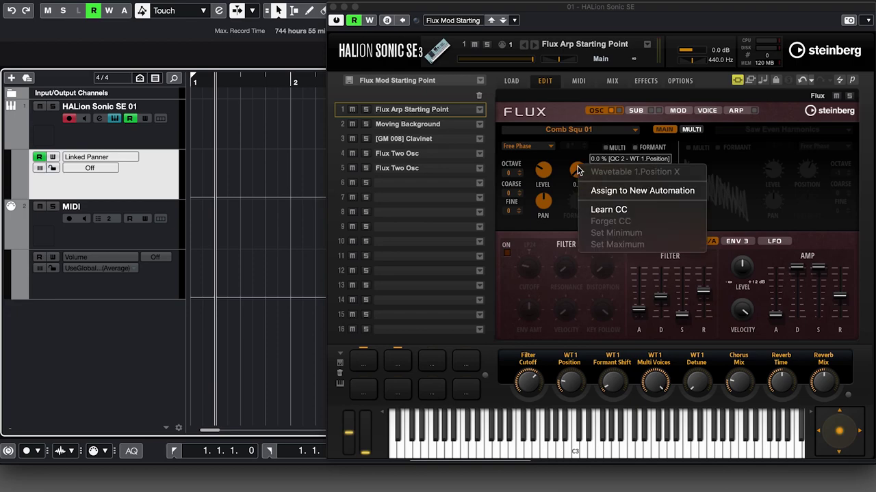
click(609, 195)
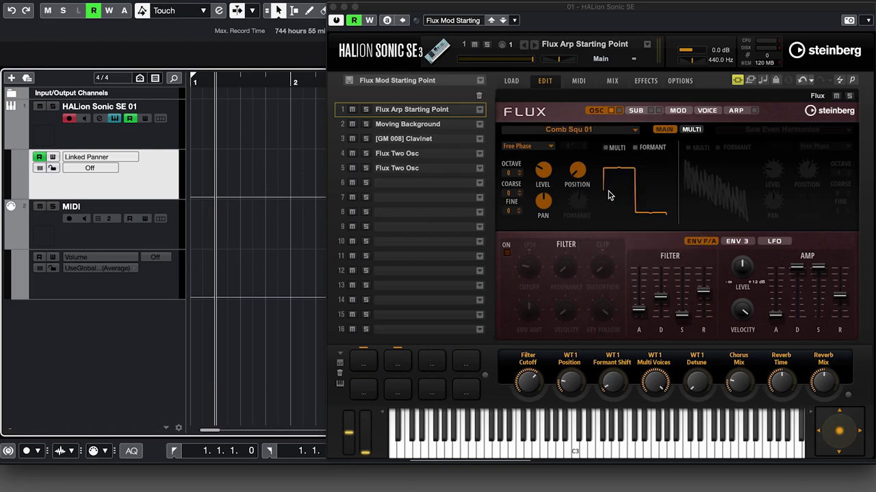
right_click(578, 173)
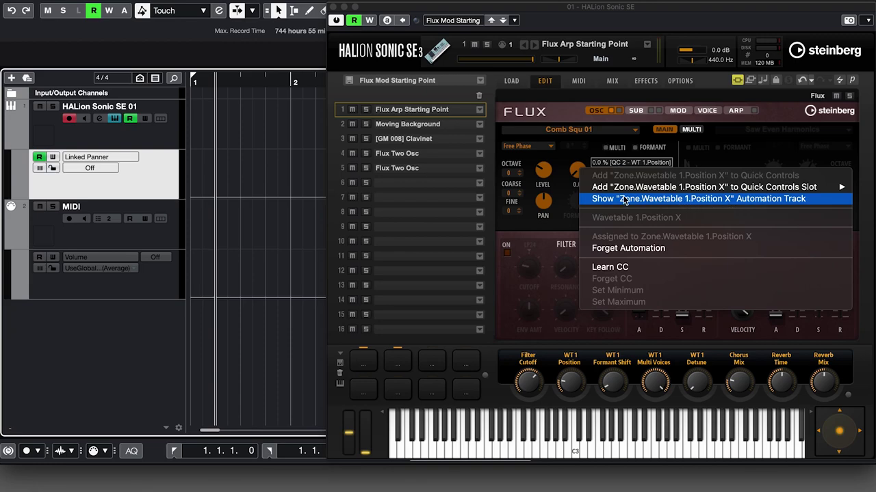
click(623, 199)
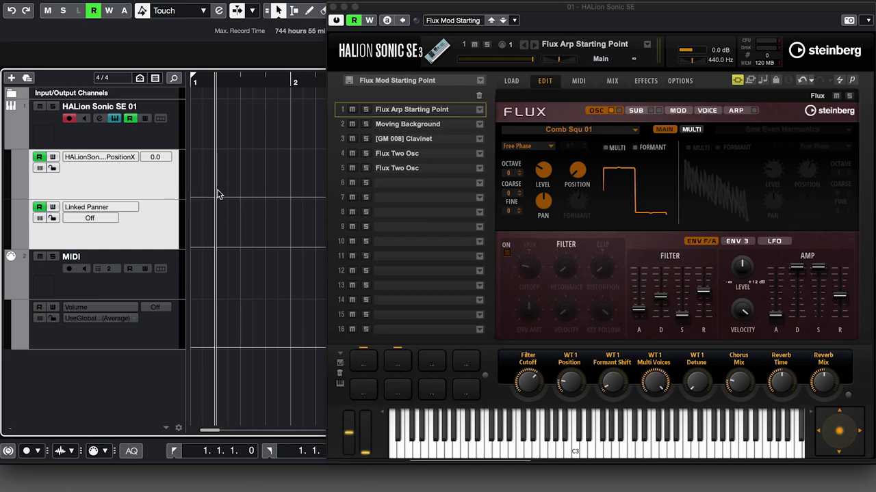
right_click(574, 169)
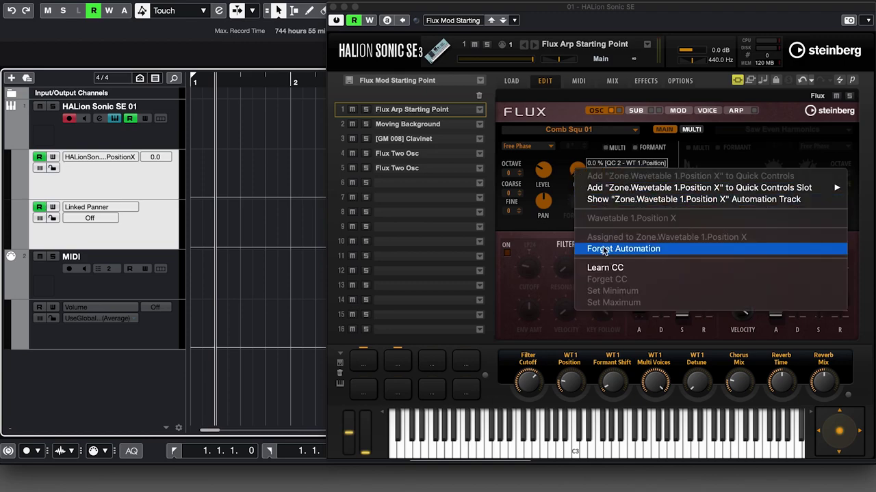
click(226, 191)
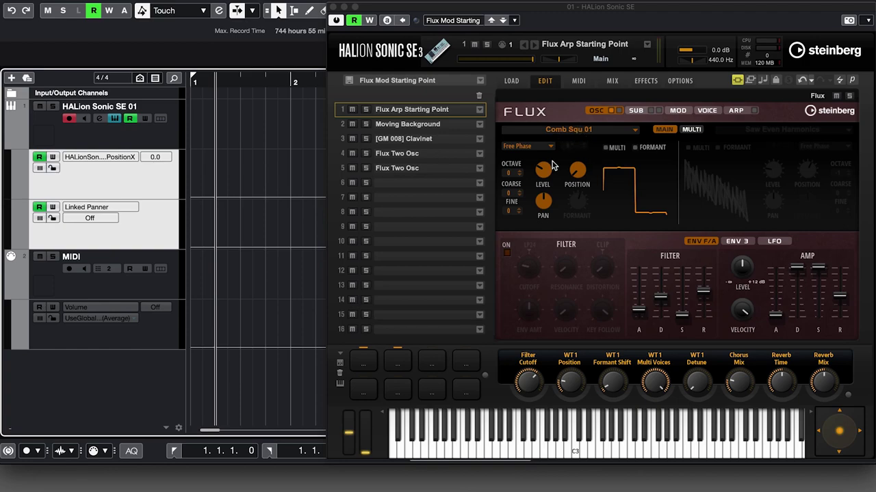
right_click(577, 173)
click(255, 174)
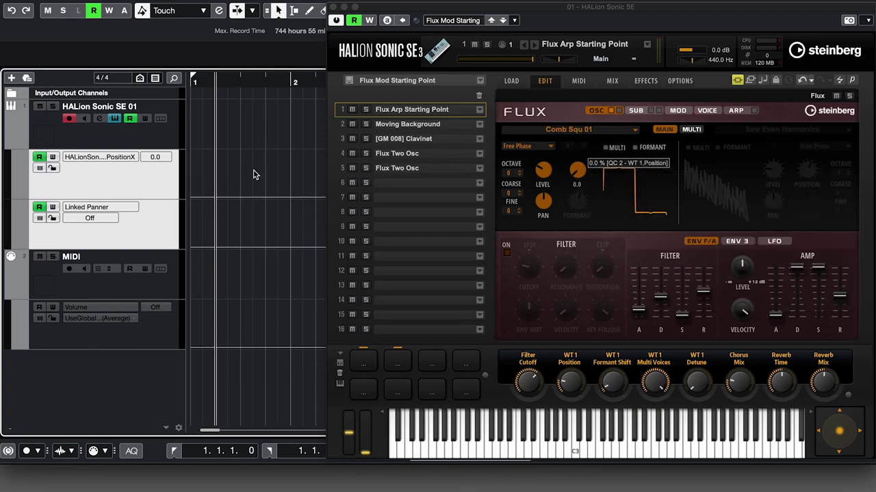
Step: Examine the parameters in the Automation folder of HALion Sonic SE among those available for the Position automation lane
click(120, 159)
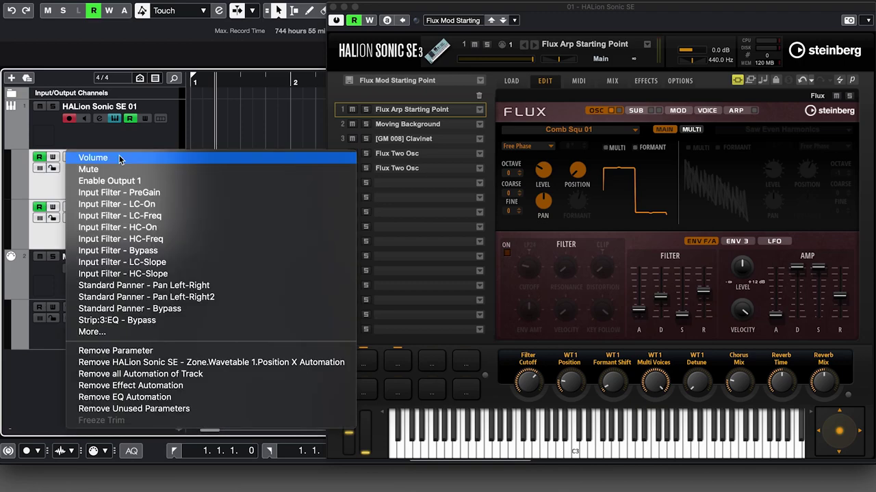
key(Escape)
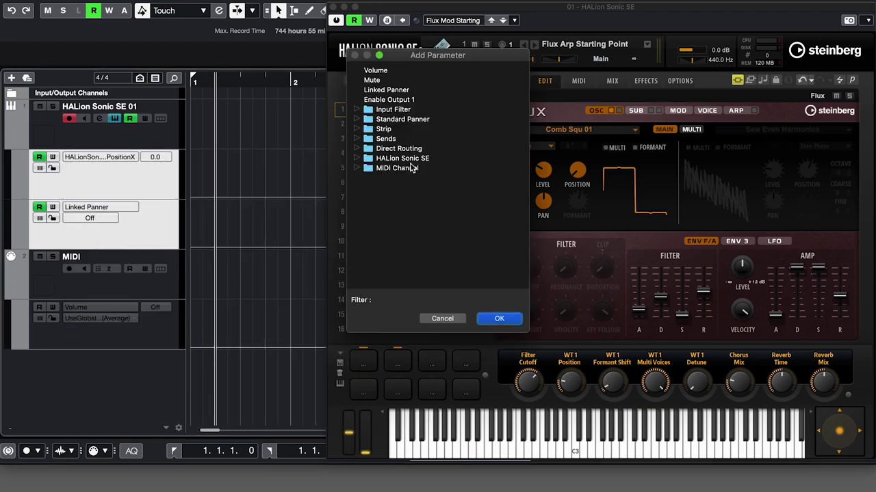
click(359, 158)
click(367, 168)
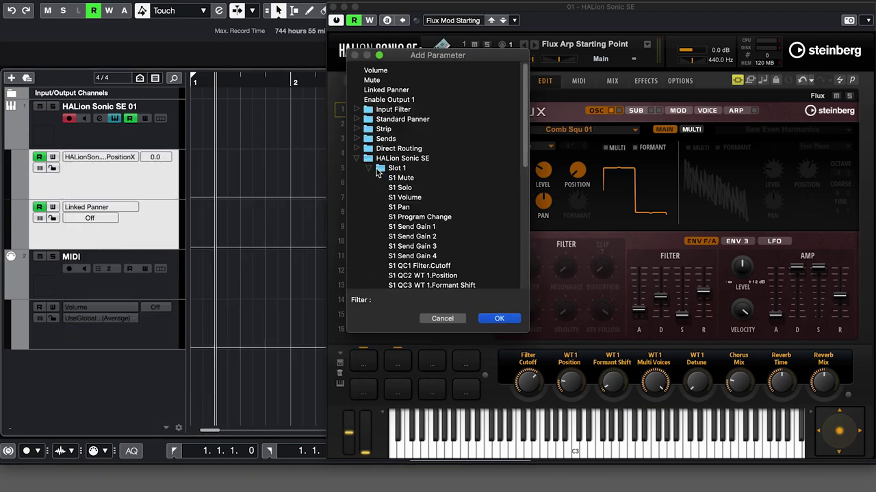
mouse_move(525, 156)
mouse_down()
mouse_move(526, 198)
mouse_move(525, 166)
mouse_up()
click(370, 149)
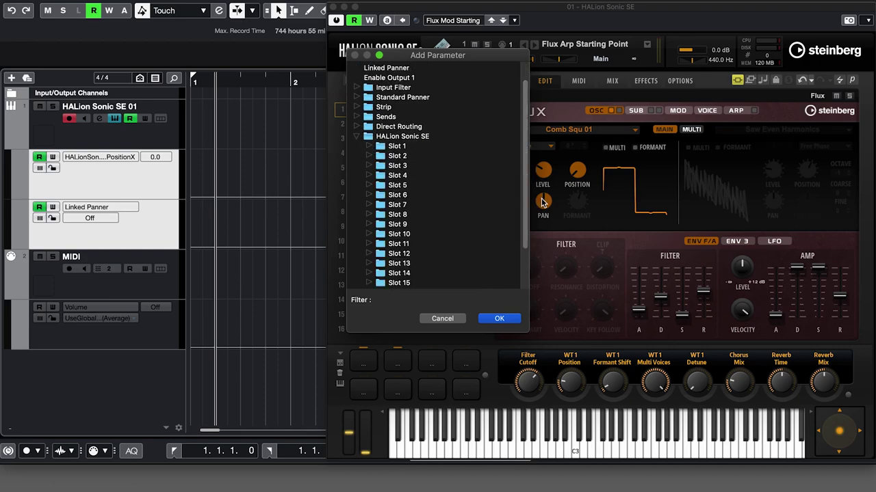
drag(529, 194, 525, 236)
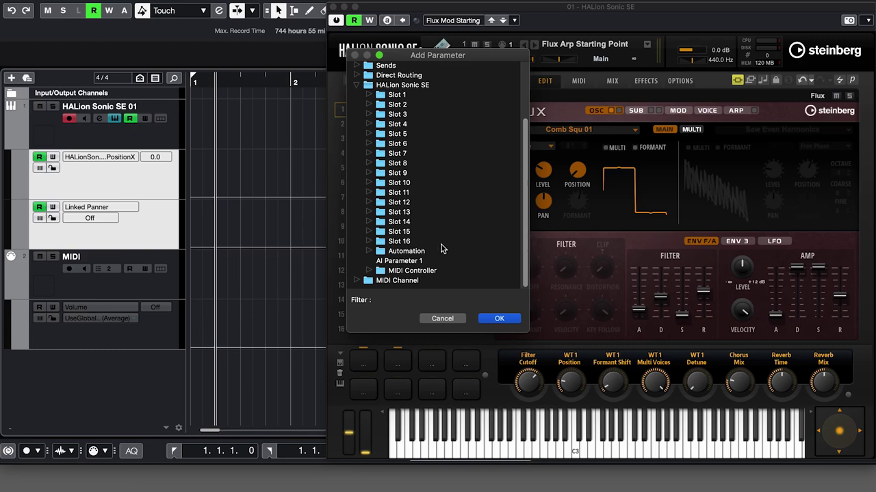
click(369, 251)
scroll(438, 251, down, 1)
scroll(438, 251, down, 5)
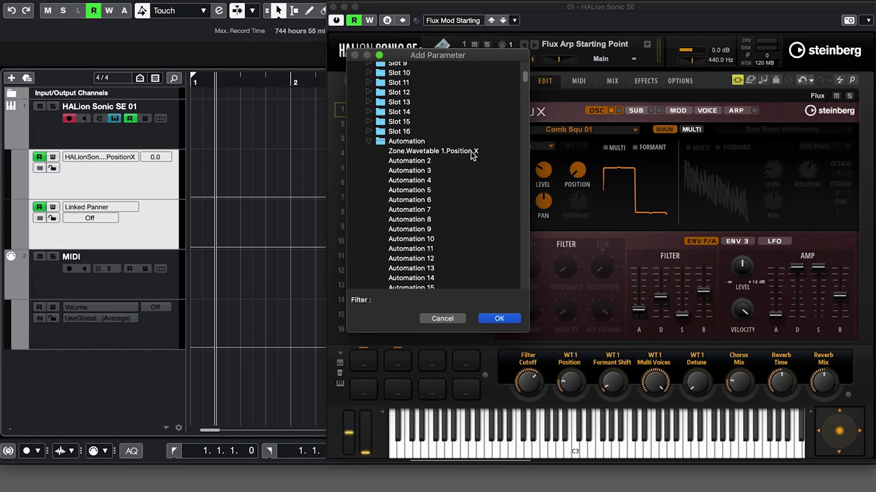
click(499, 319)
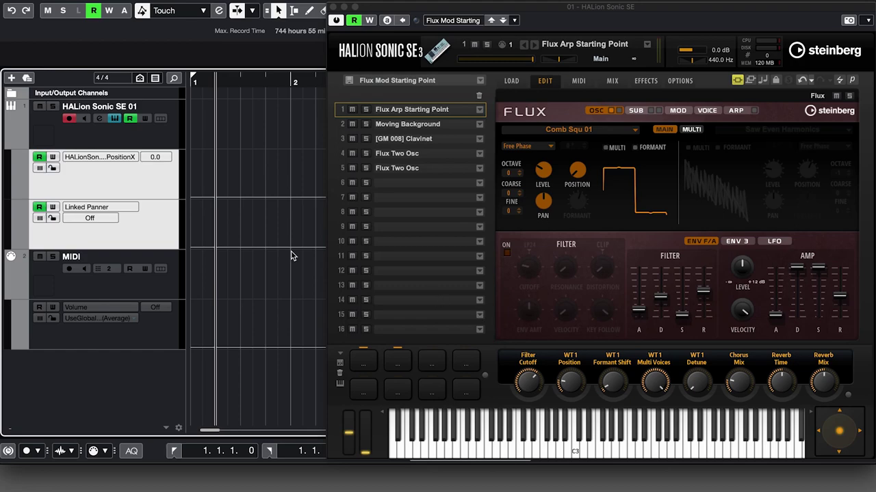
Step: Draw a Position automation ramp rising from 0.0 at 1.1.3.111 to 100.0 at 1.3.3.0 and play it back
click(209, 197)
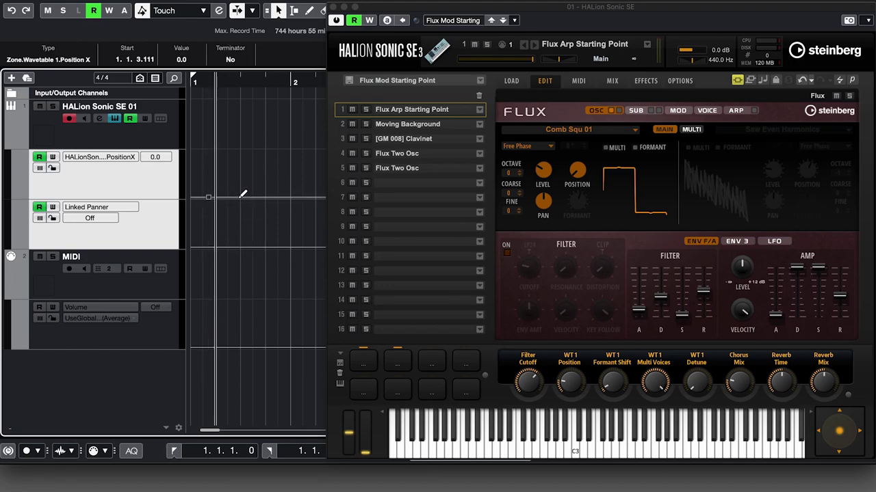
mouse_move(241, 197)
mouse_down()
mouse_move(252, 197)
mouse_move(252, 151)
mouse_up()
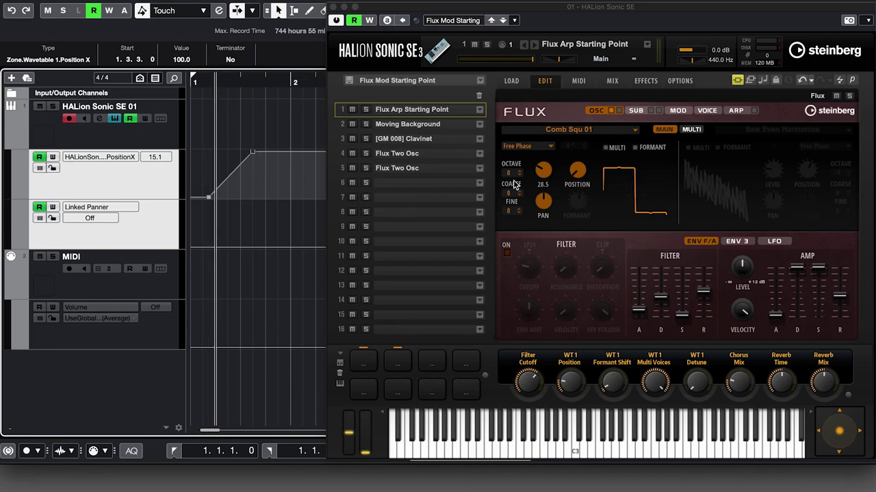
key(space)
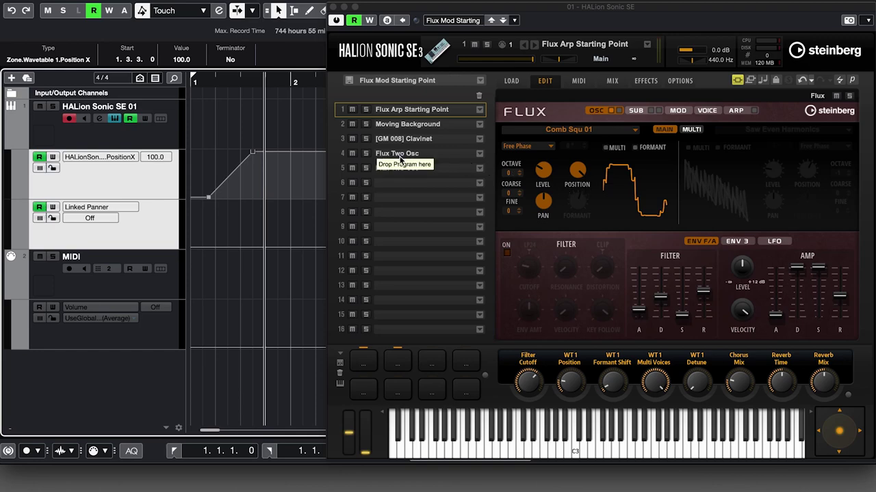
Step: Select the Flux Two Osc program in slot 4 and assign its first oscillator's Position to a new automation
drag(401, 158, 401, 161)
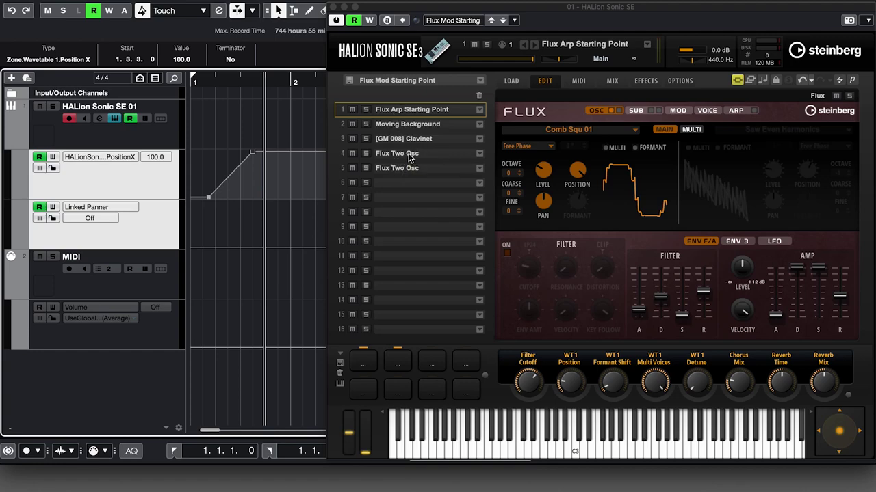
click(411, 155)
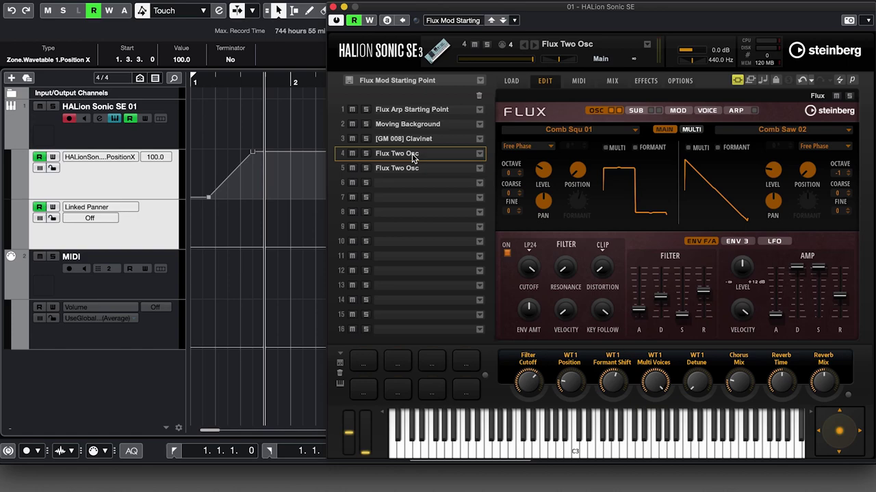
right_click(578, 176)
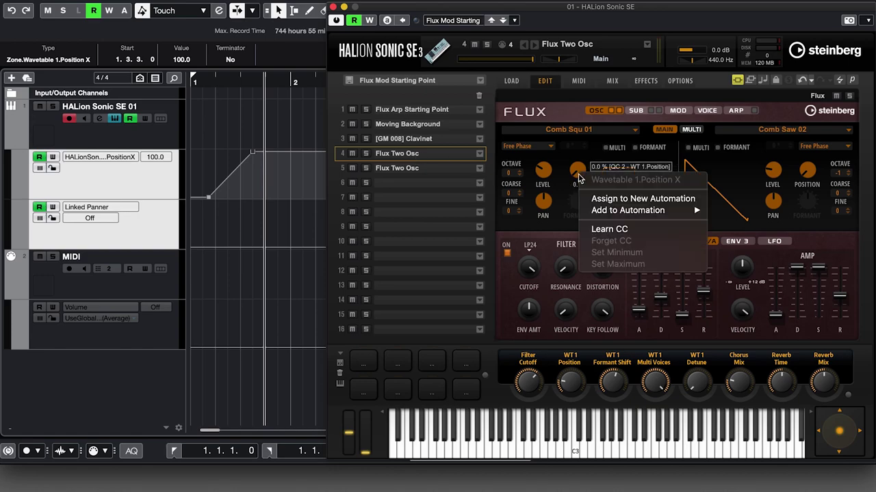
click(612, 200)
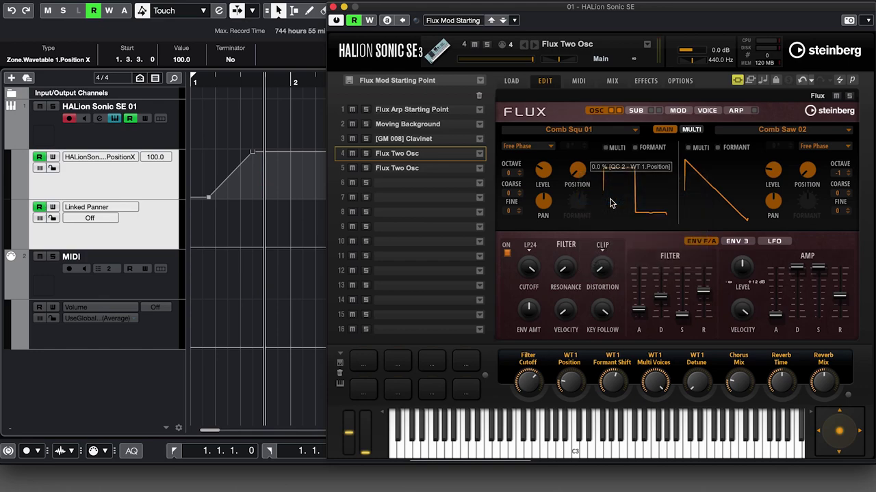
Step: Show the automation track for slot 4's Position parameter and draw a ramp on it rising to 100.0 at 1.4.1.0
right_click(580, 177)
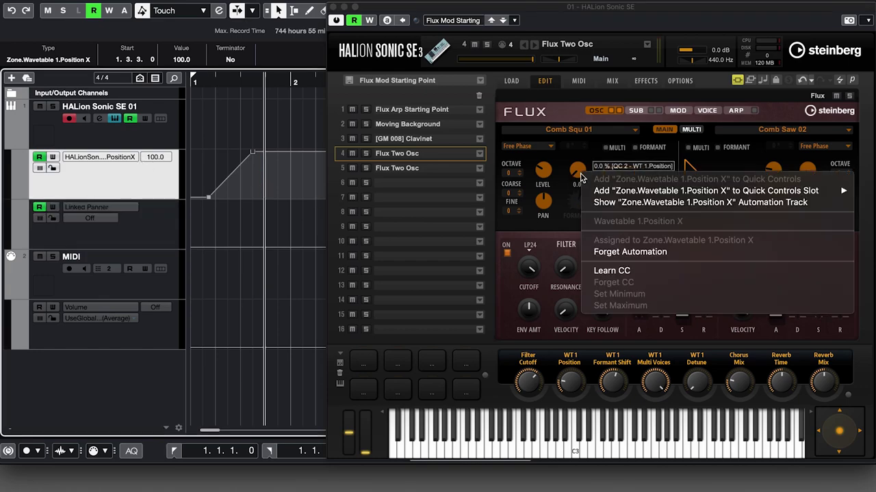
click(610, 209)
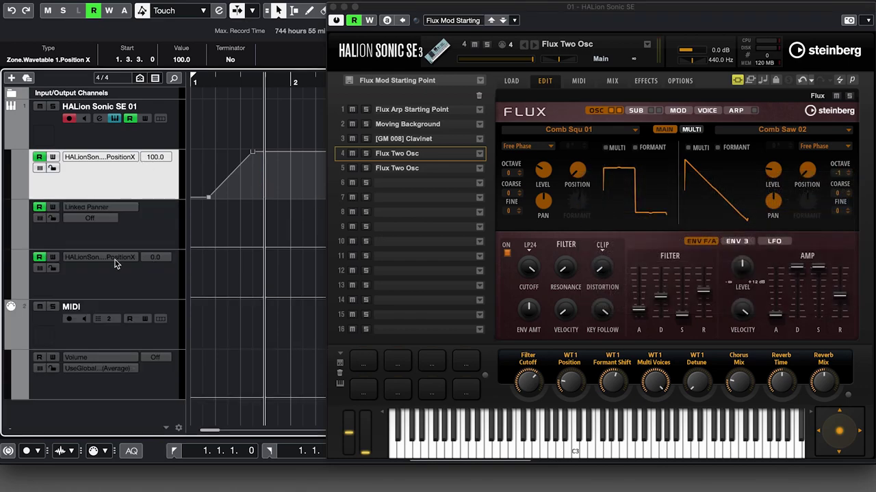
mouse_move(218, 298)
mouse_down()
mouse_move(248, 293)
mouse_move(256, 258)
mouse_move(267, 251)
mouse_up()
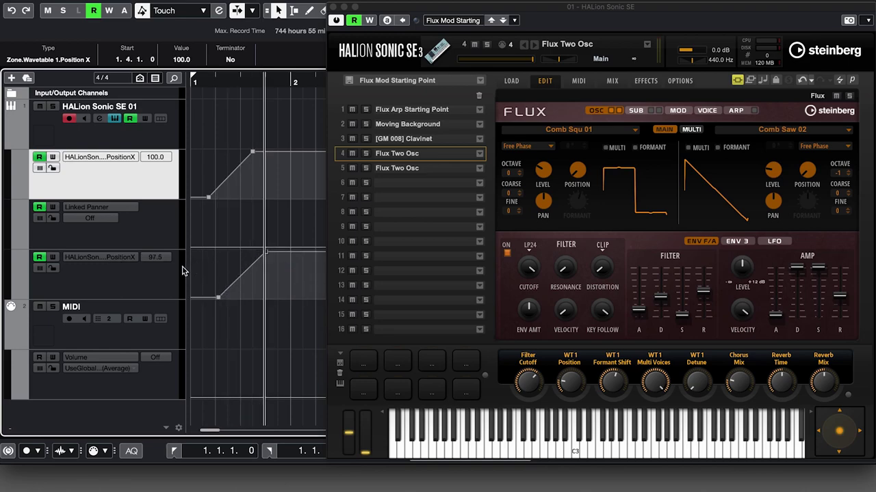
Step: Switch the two Position automation lanes to Mute and Input Filter - LC-On, and view the first lane's available parameters
click(108, 158)
click(101, 170)
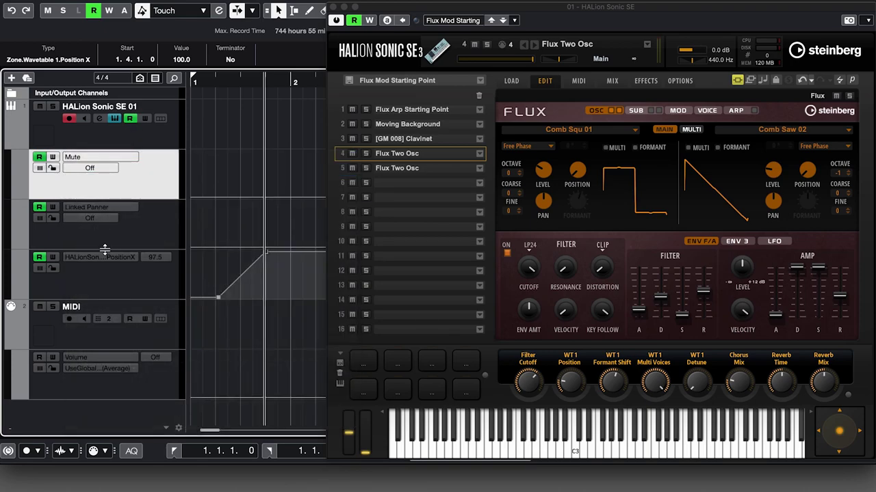
click(102, 251)
click(108, 259)
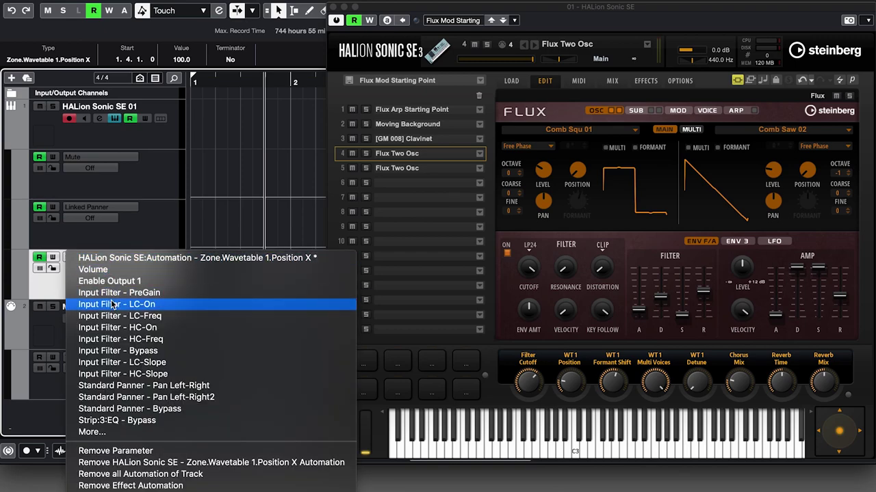
click(113, 304)
click(105, 161)
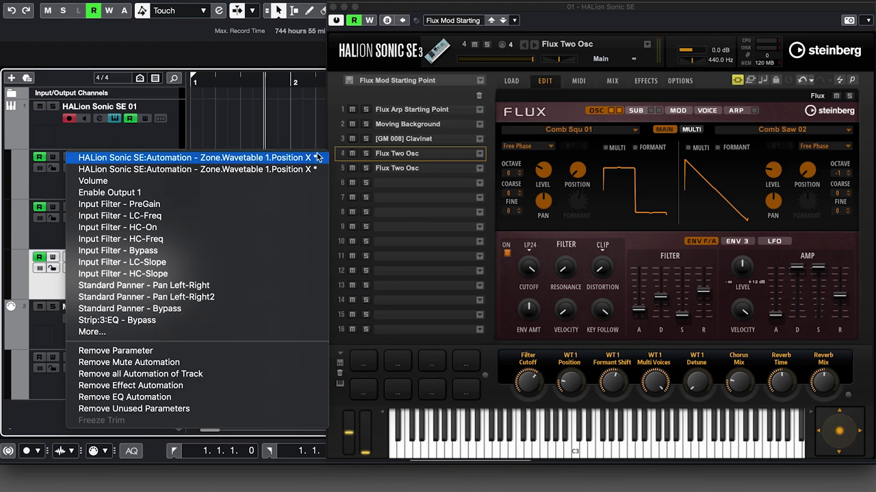
Step: Rename the first user automation assignment in HALion Sonic SE as Slot 1 WT Position
click(679, 82)
click(680, 80)
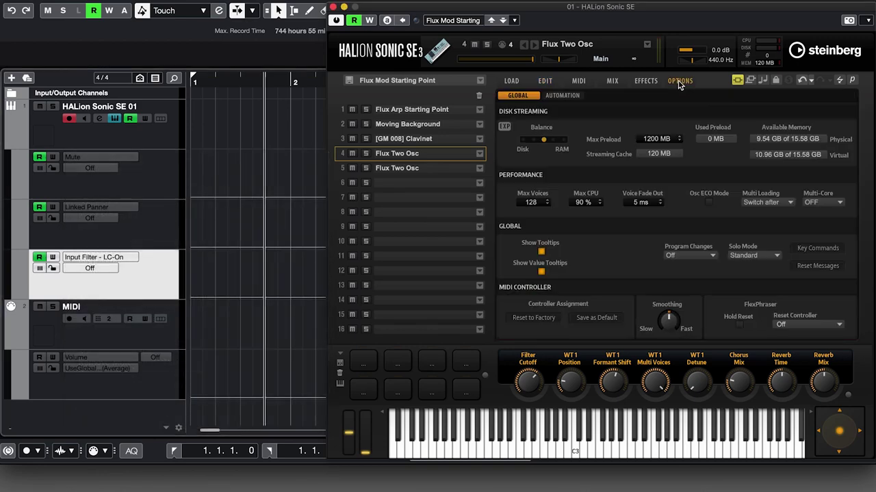
click(562, 96)
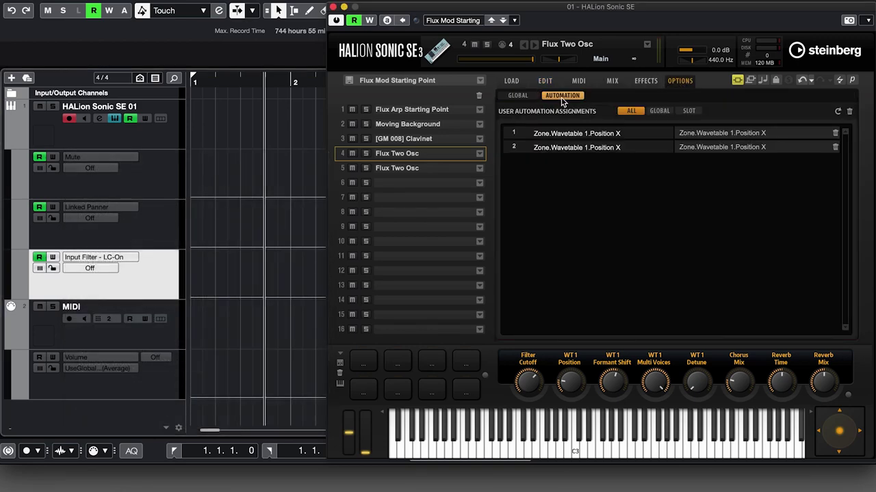
double_click(602, 134)
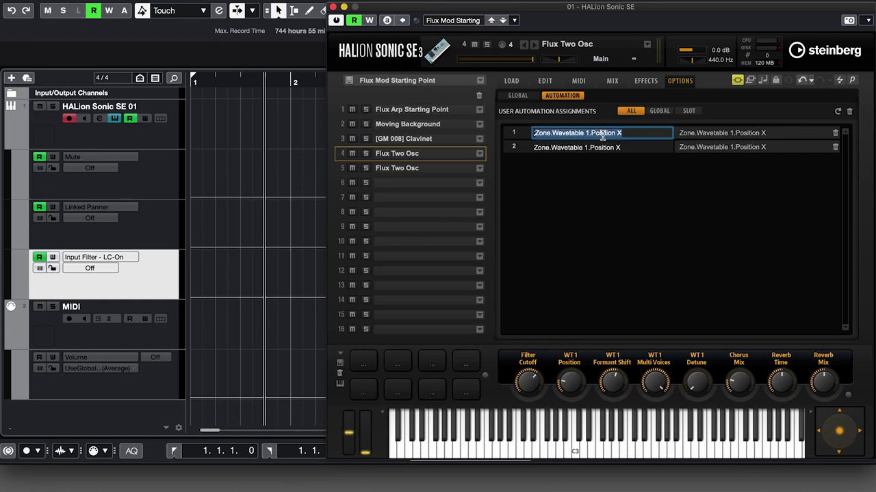
text(WT1)
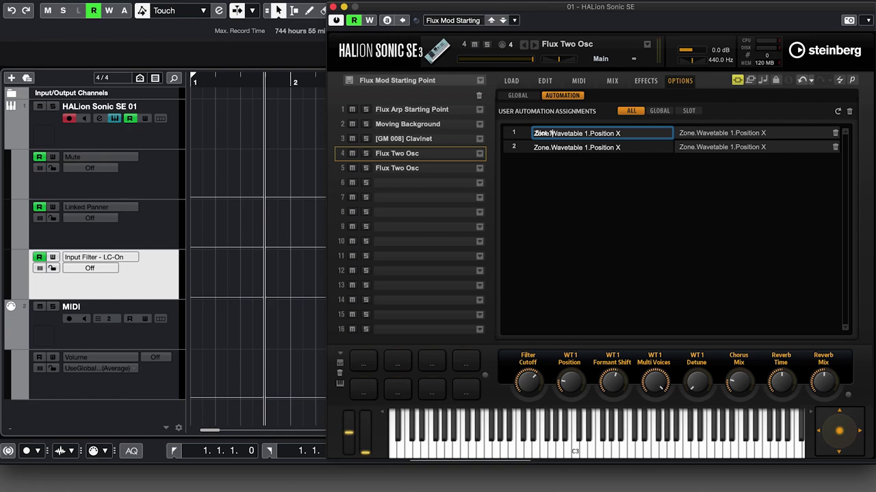
text( Position)
key(Return)
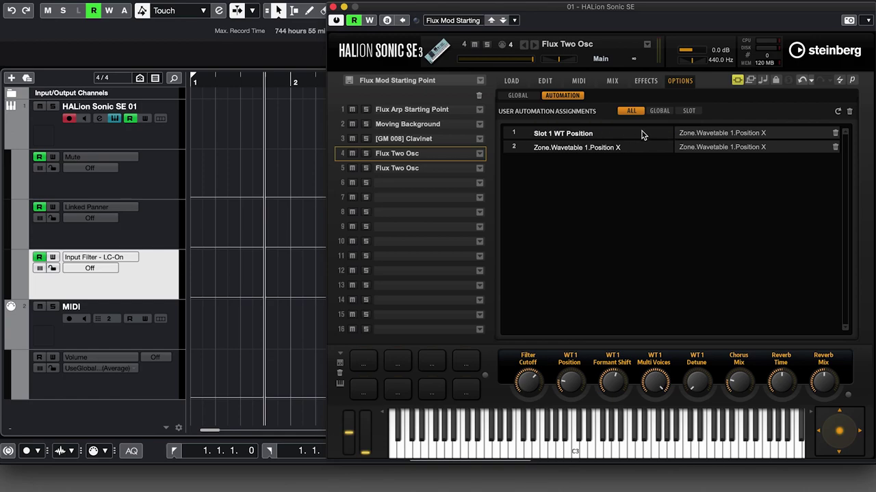
Step: Rename the second user automation assignment as Slot 4 WT Position and open the first automation lane's parameter choices
double_click(573, 149)
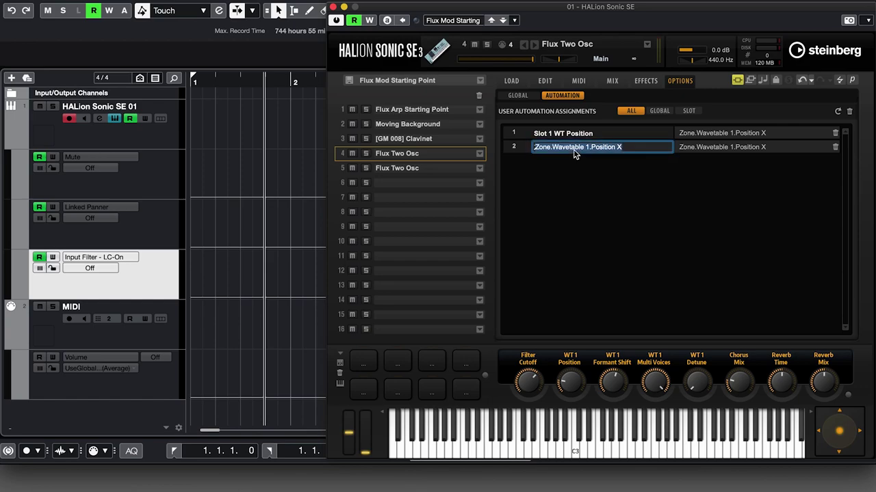
text(Slot)
text( 1)
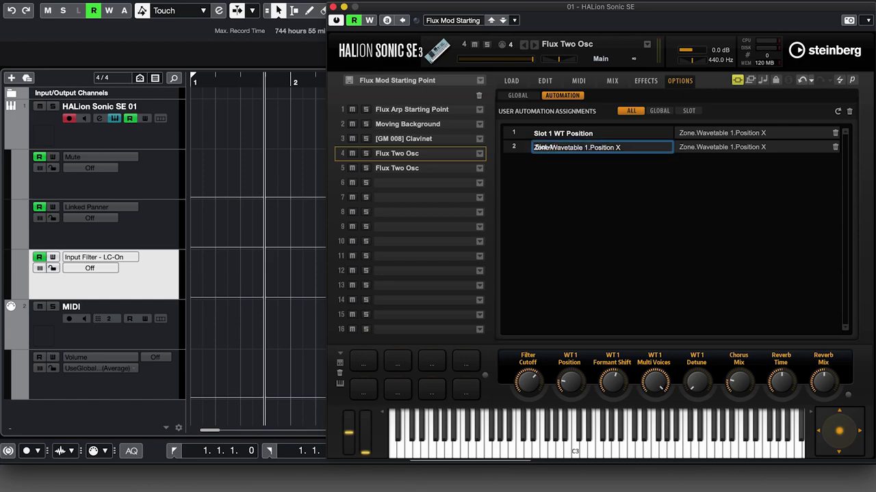
text( WT Position)
key(Return)
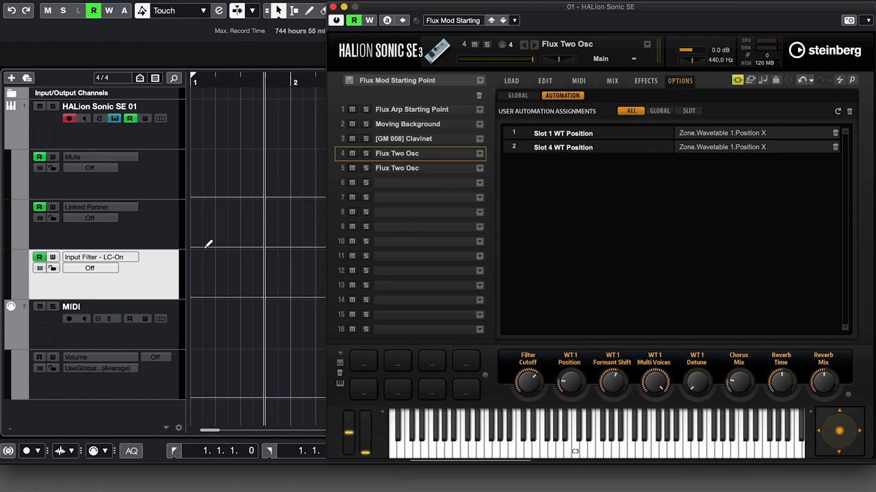
click(100, 158)
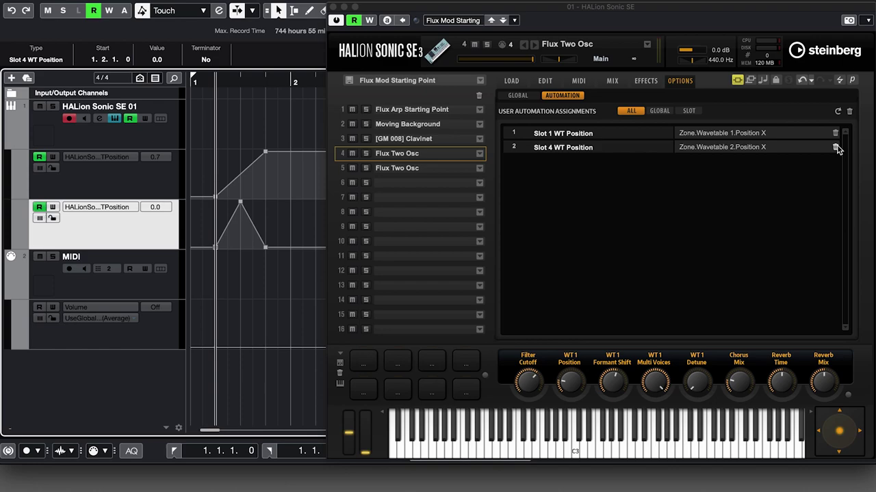
Step: Check the oscillator settings of slot 4's program and delete the Slot 4 WT Position automation assignment
click(546, 80)
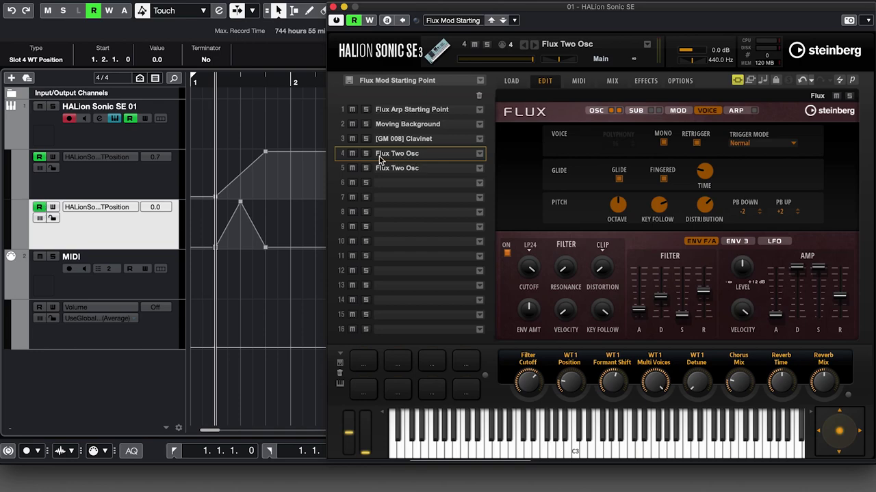
click(596, 111)
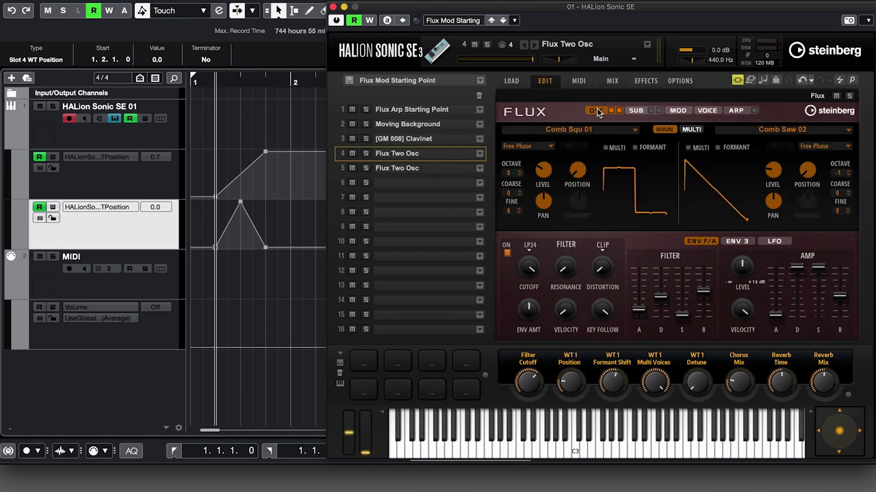
click(684, 82)
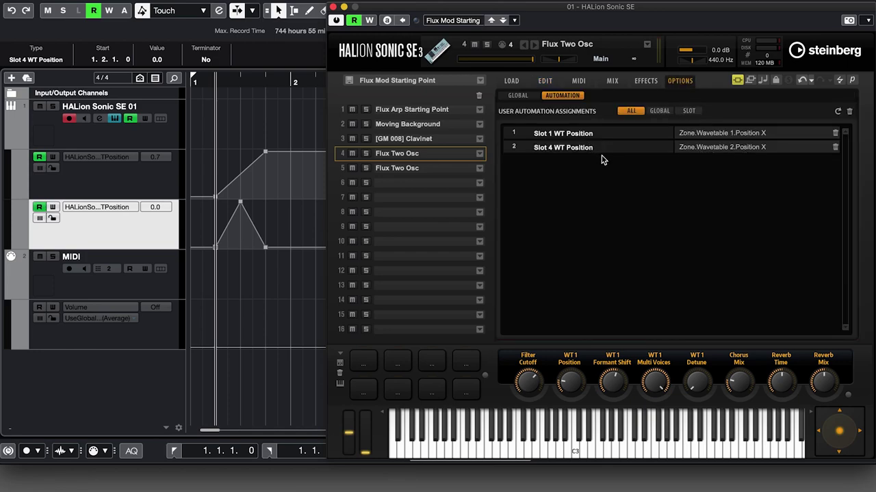
click(835, 148)
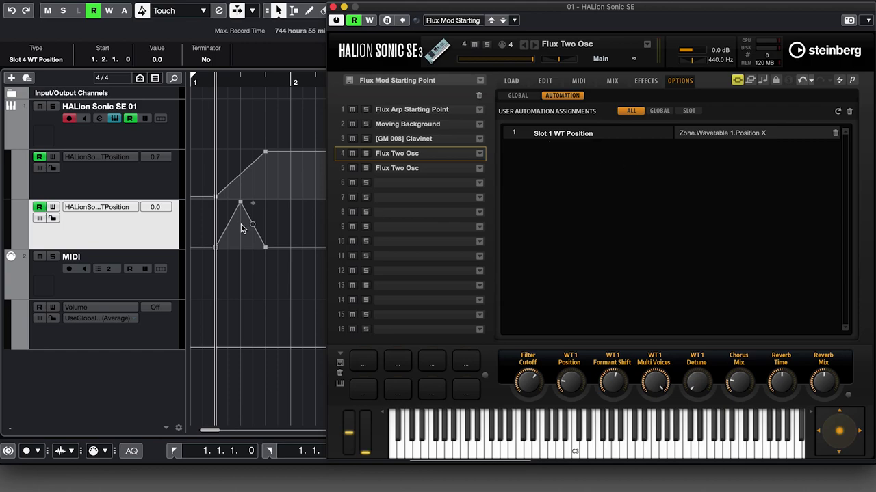
Step: Switch the Slot 4 WT Position automation lane to Mute and view the lane's available parameters
click(114, 208)
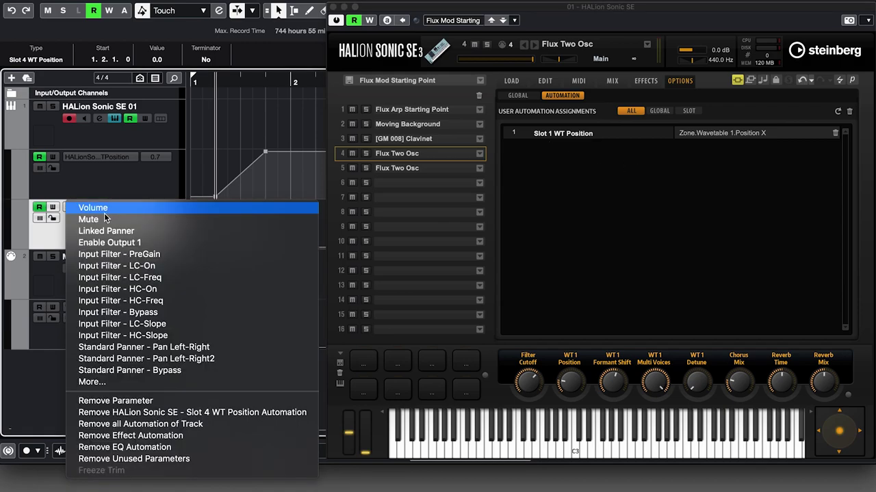
click(110, 217)
click(110, 212)
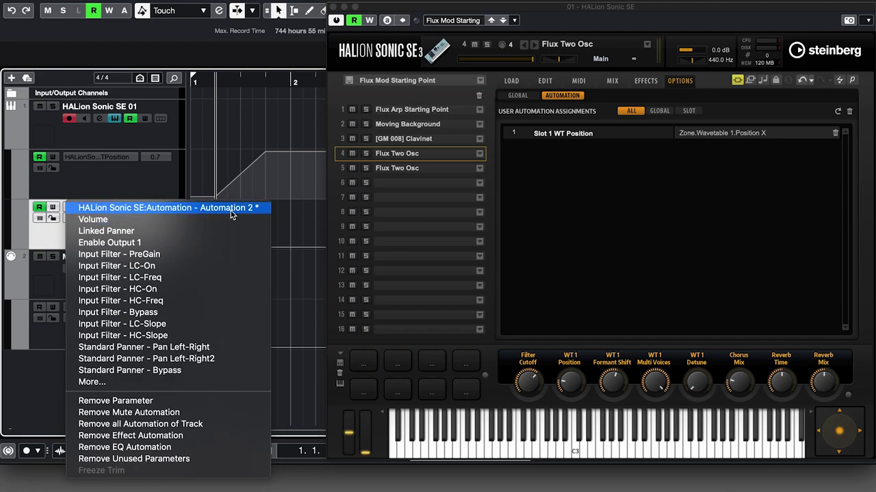
click(153, 190)
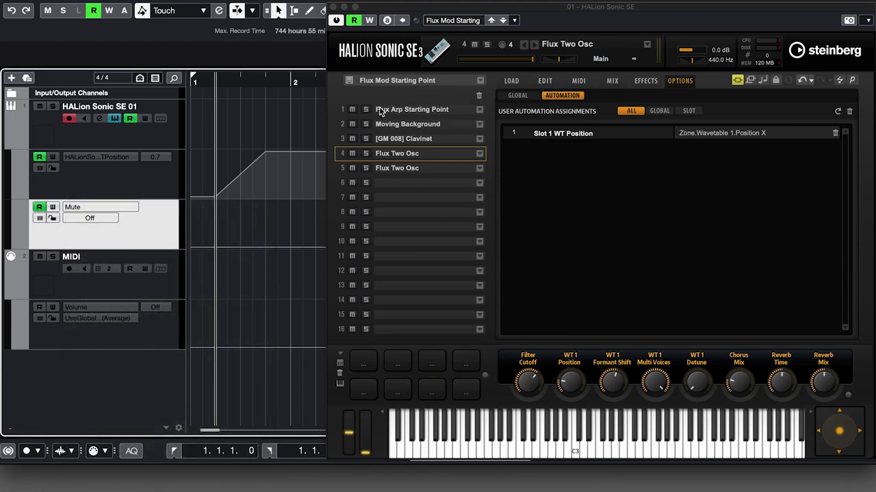
Step: Turn on the second oscillator of slot 1's Flux Arp Starting Point and assign the first oscillator's Level to a new automation
click(343, 112)
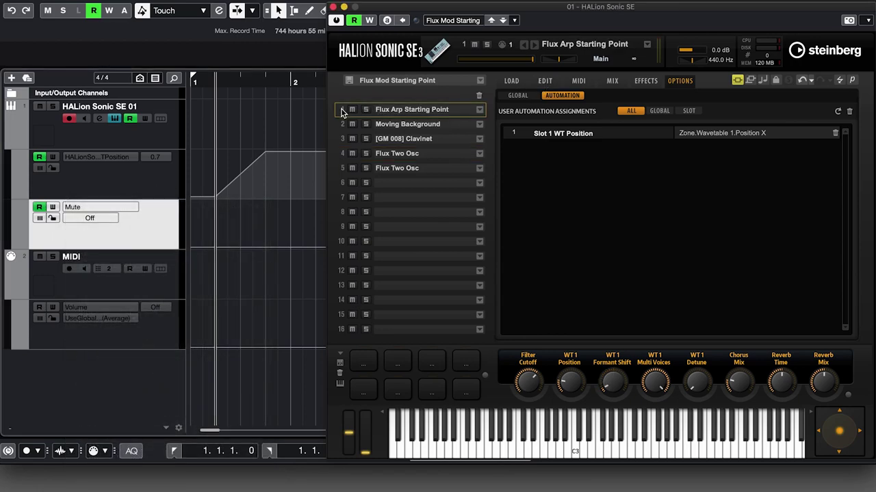
click(547, 83)
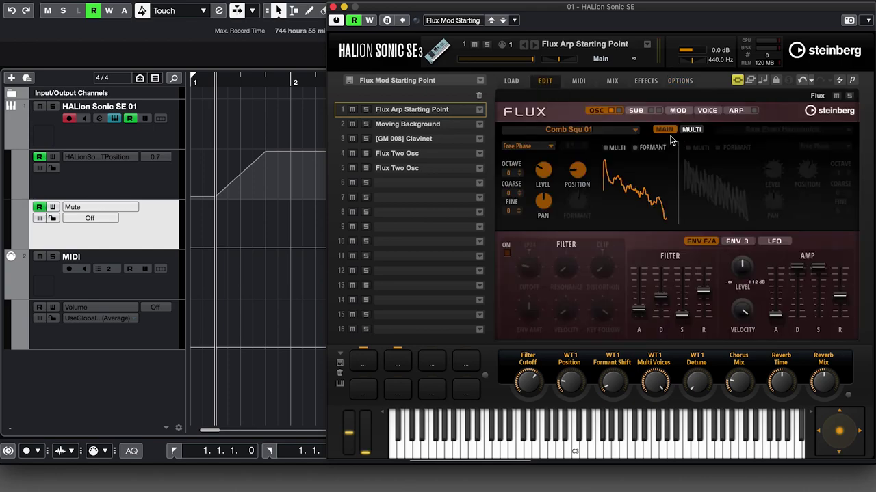
click(619, 111)
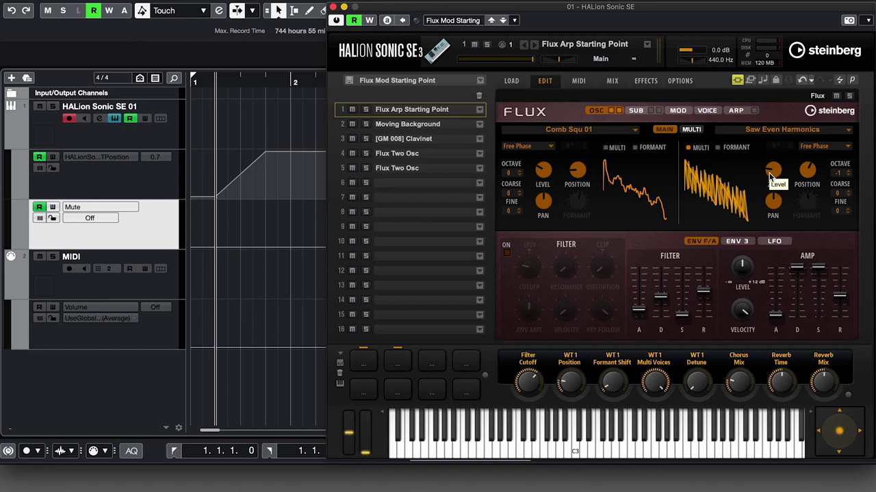
right_click(539, 176)
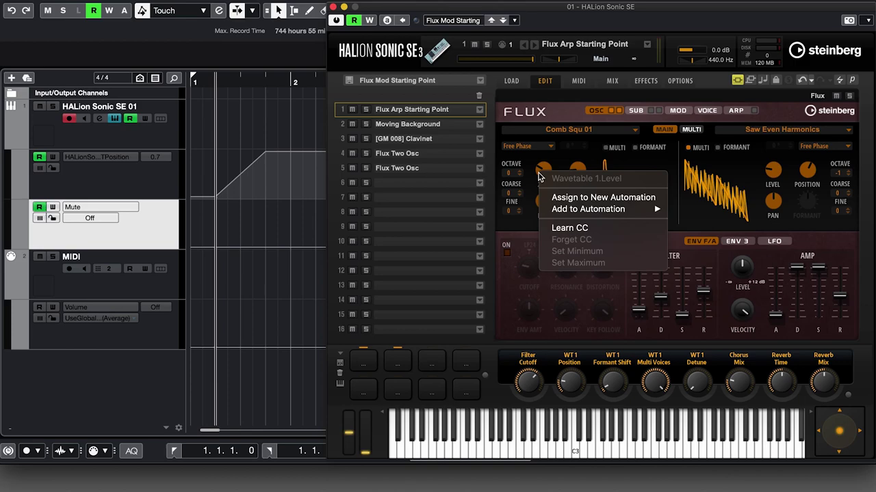
click(578, 198)
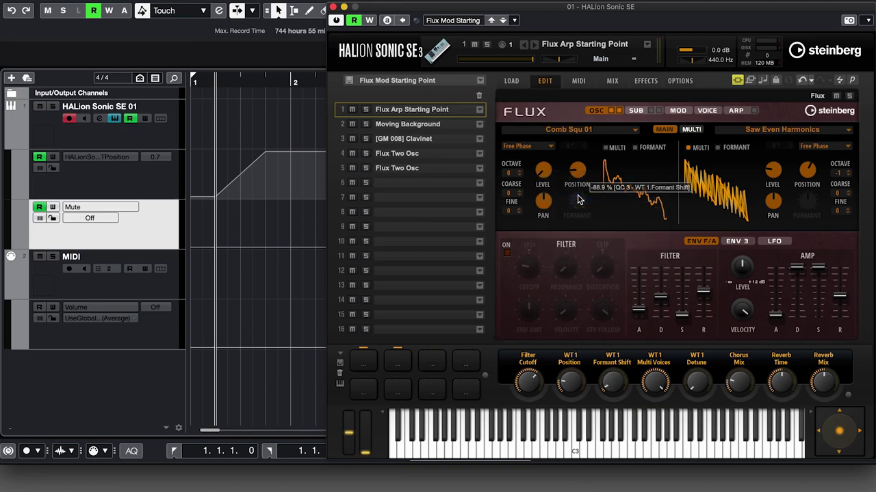
Step: Set the second automation lane, currently on Mute, to the Zone.Wavetable 1.Level parameter
click(99, 208)
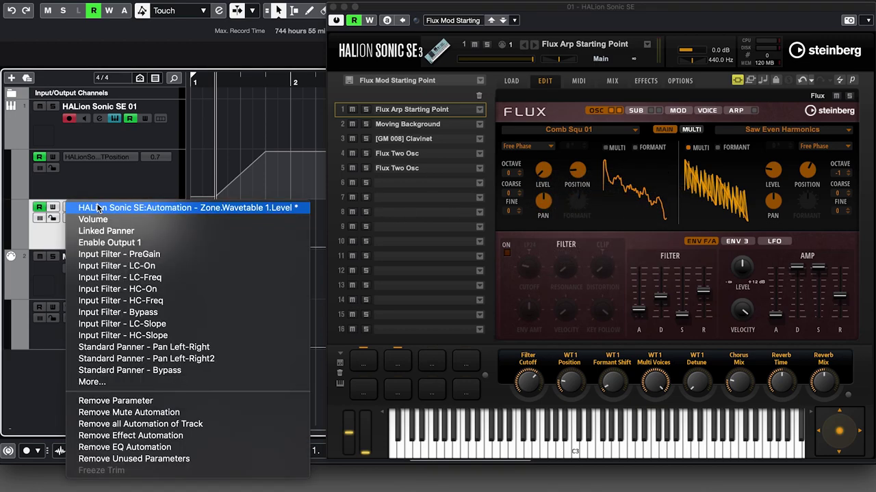
click(286, 214)
click(240, 203)
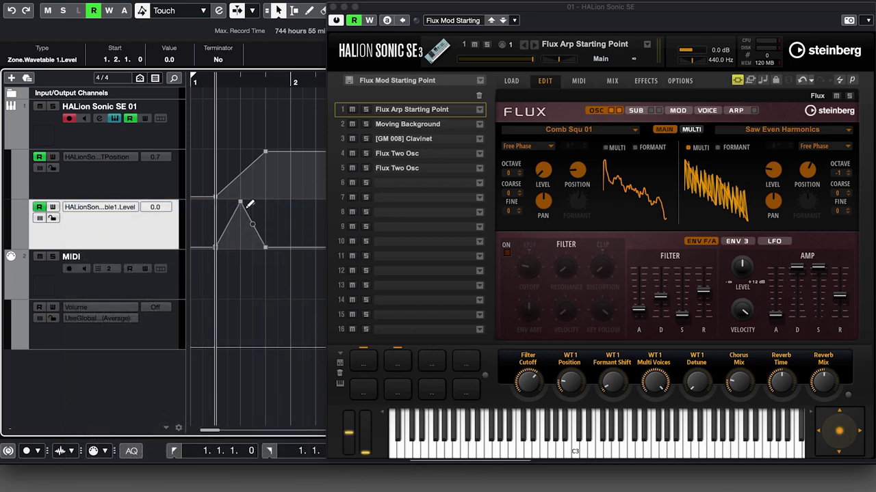
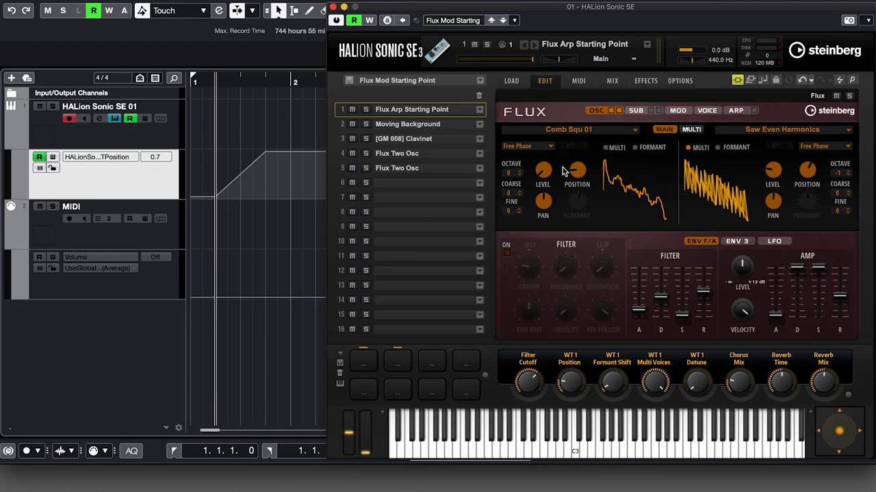
Step: Add the second oscillator's Position in slot 1 to the Slot 1 WT Position automation and turn off that oscillator's Multi option
key(space)
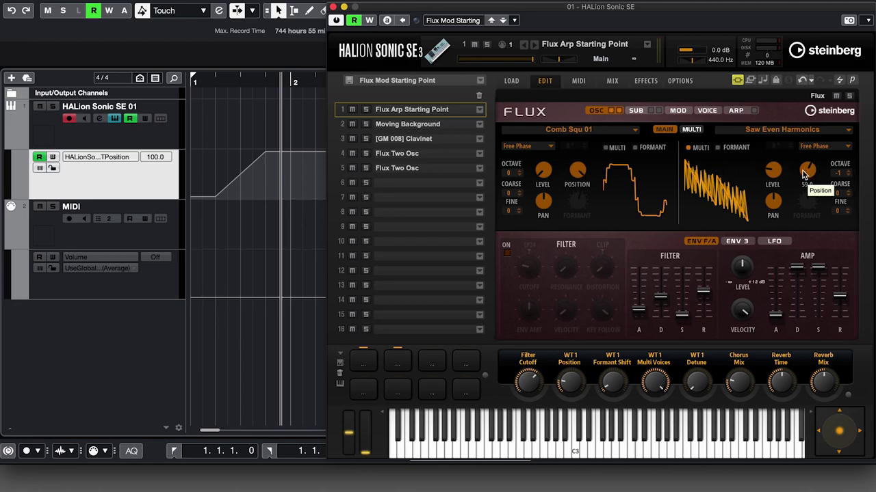
right_click(803, 175)
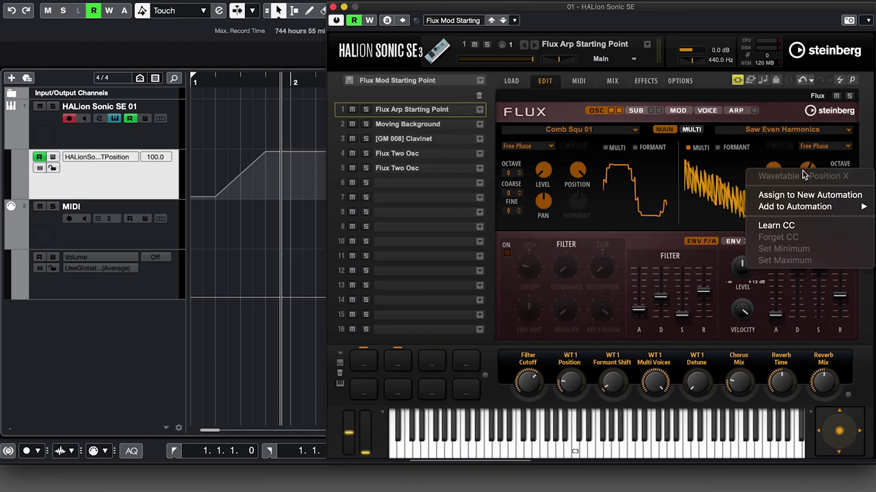
mouse_move(803, 208)
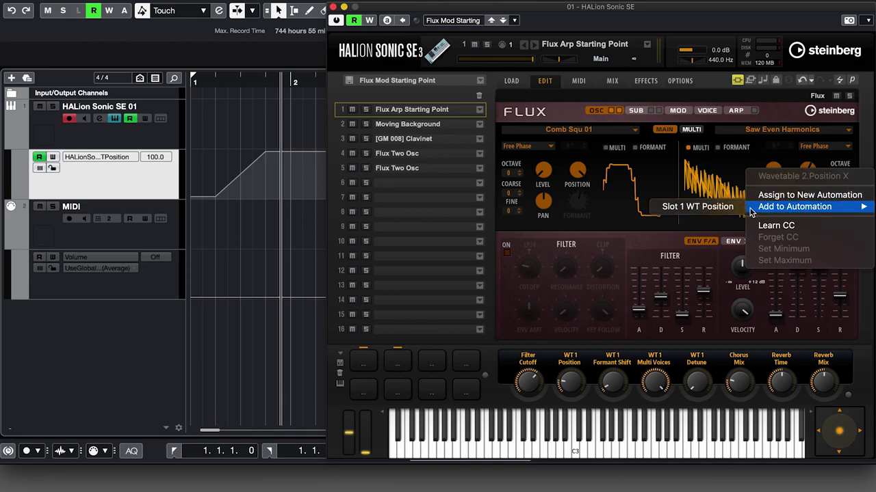
click(714, 215)
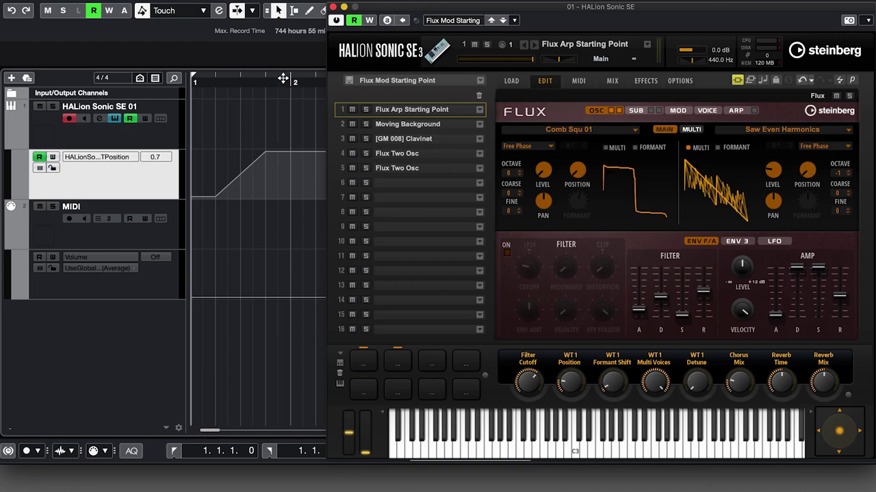
click(688, 148)
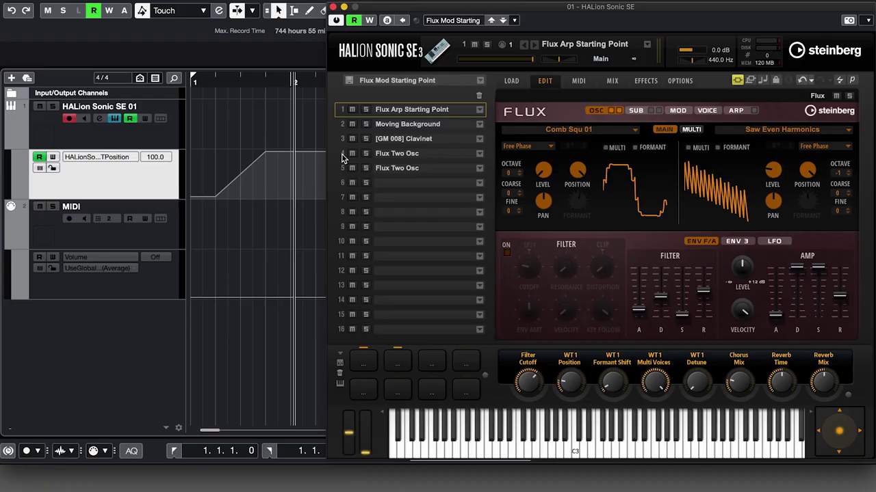
Step: Add the Position of both oscillators in slot 4's Flux Two Osc to the Slot 1 WT Position automation
click(344, 157)
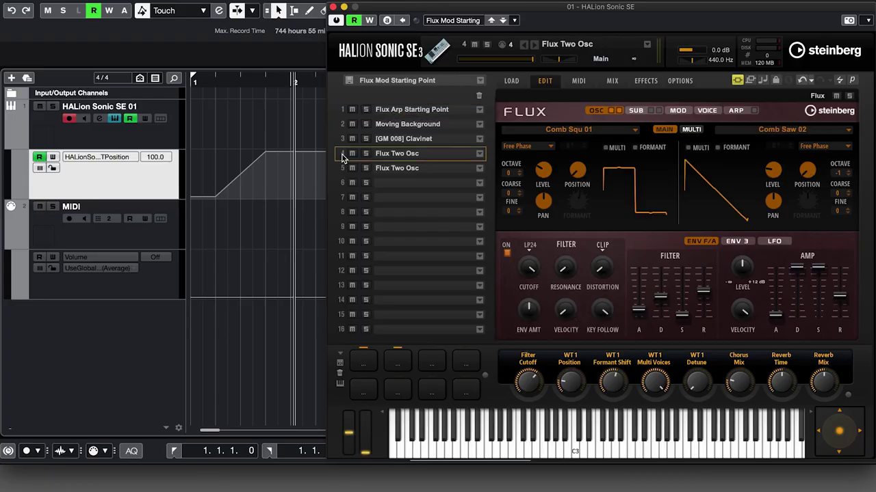
mouse_move(578, 171)
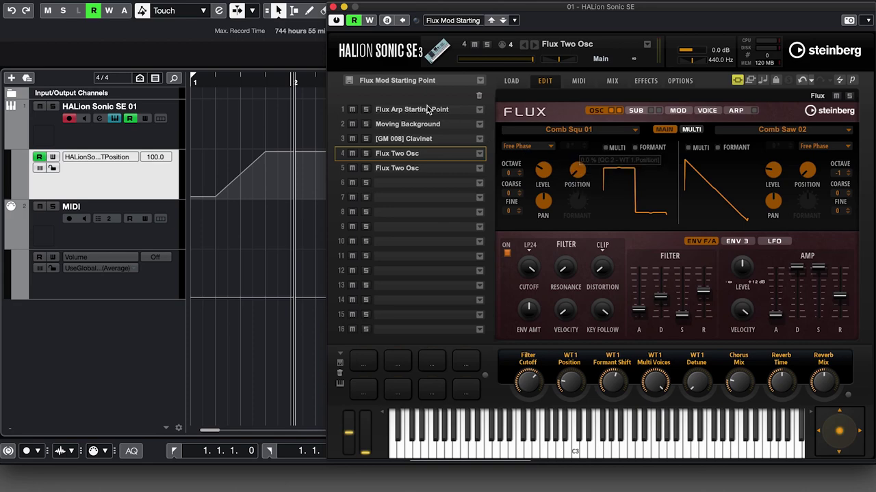
right_click(577, 172)
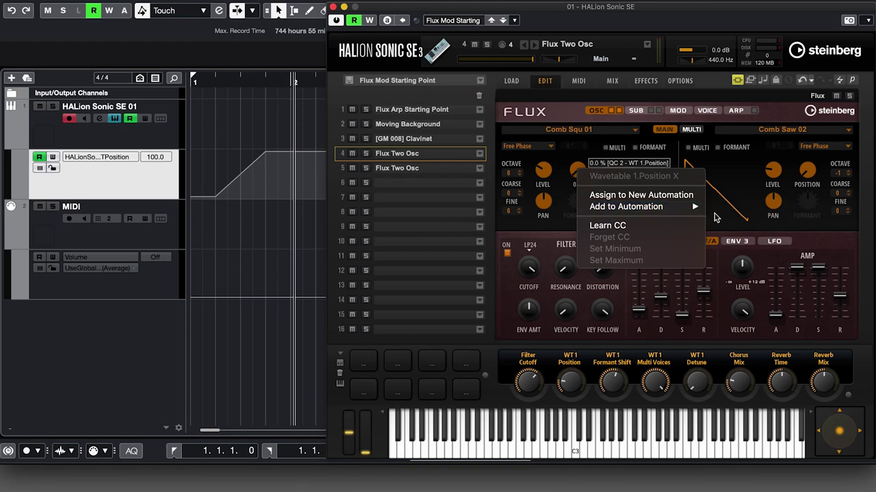
click(740, 208)
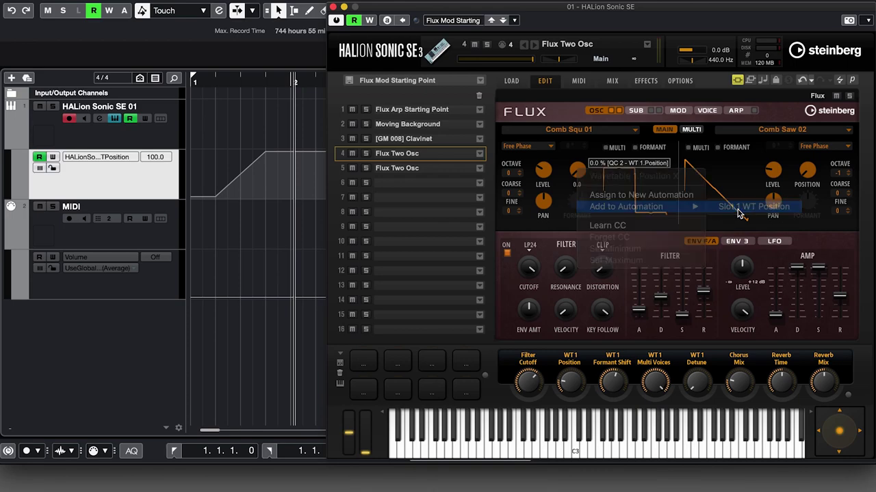
right_click(808, 172)
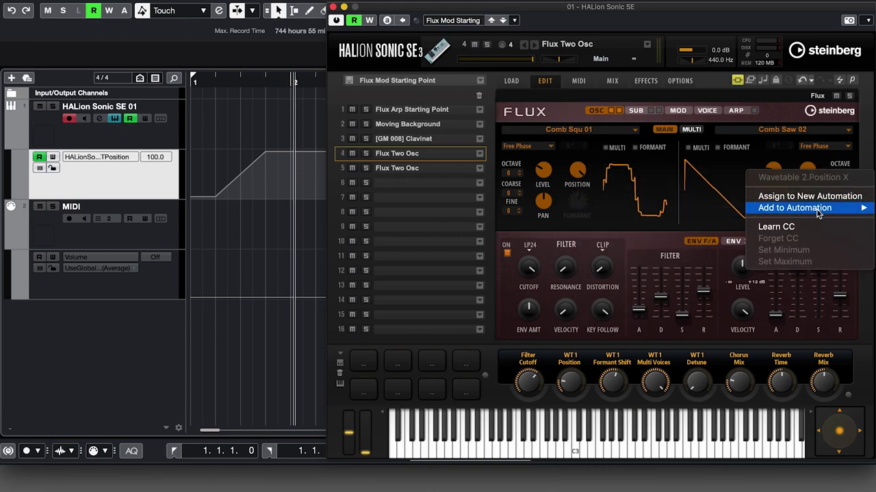
mouse_move(818, 214)
click(723, 208)
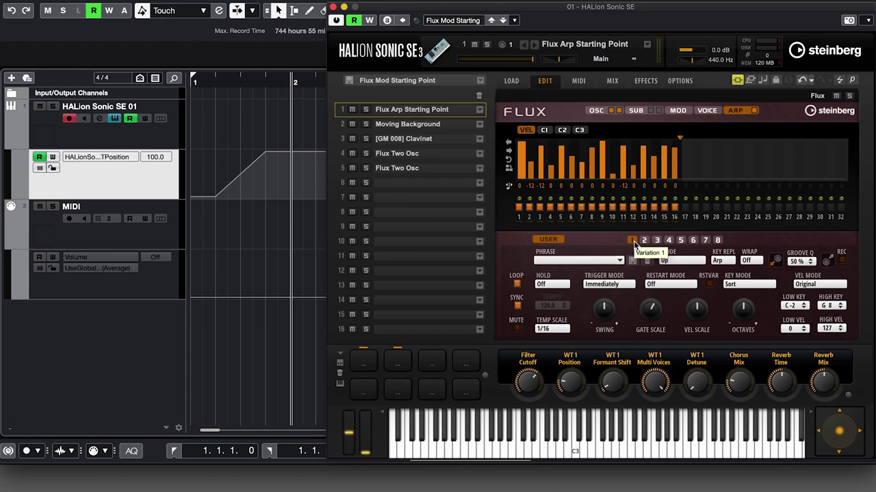
Step: Check which trigger pads FlexPhraser variations 1 and 2 of slot 1 are assigned to
right_click(634, 244)
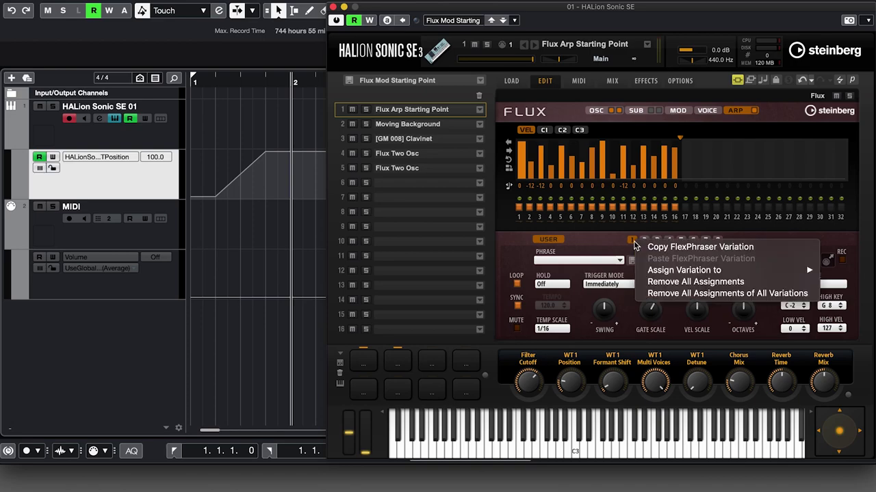
mouse_move(659, 267)
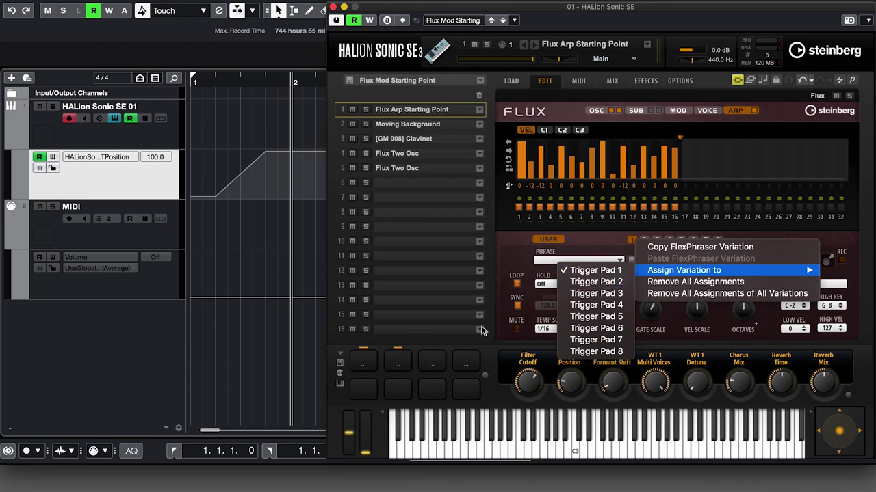
click(608, 239)
right_click(645, 239)
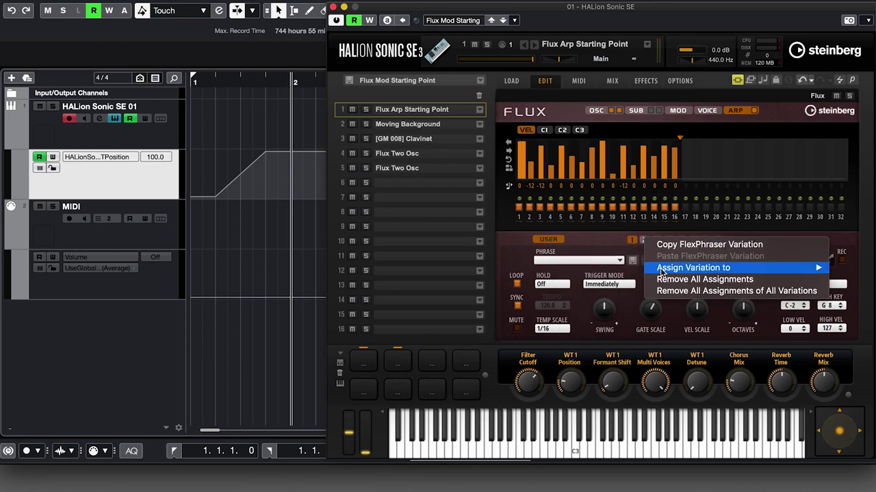
click(604, 236)
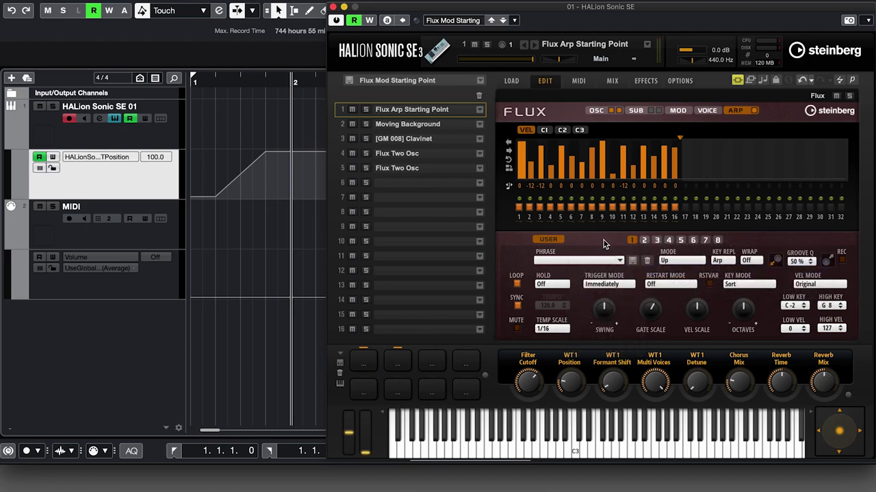
Step: Assign FlexPhraser variation 3 to Trigger Pad 3 and try switching variations with the first three trigger pads
right_click(657, 240)
mouse_move(679, 271)
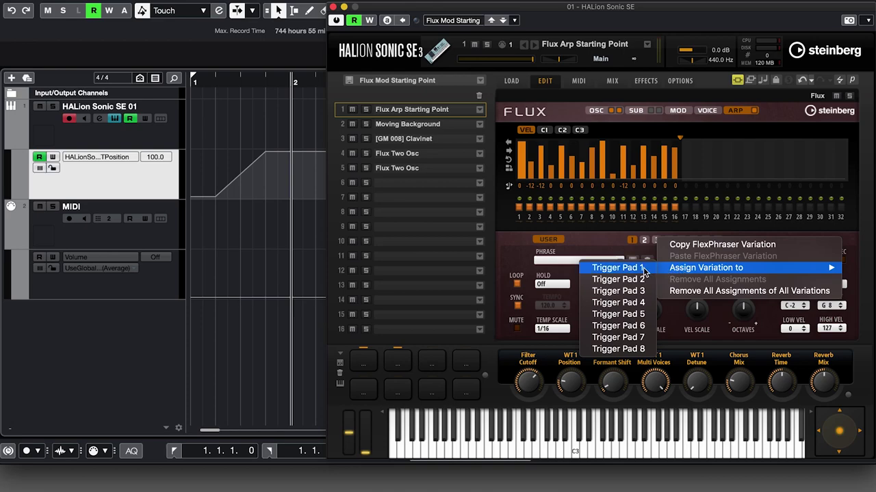
click(634, 292)
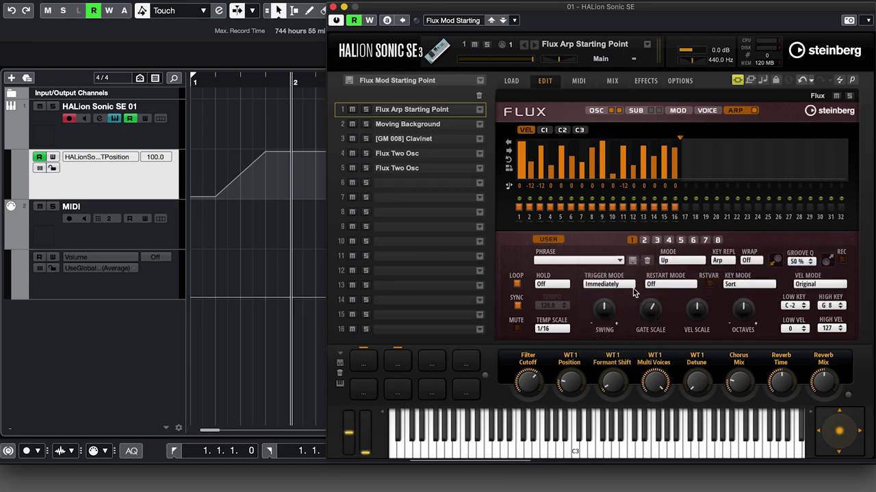
click(398, 368)
click(431, 368)
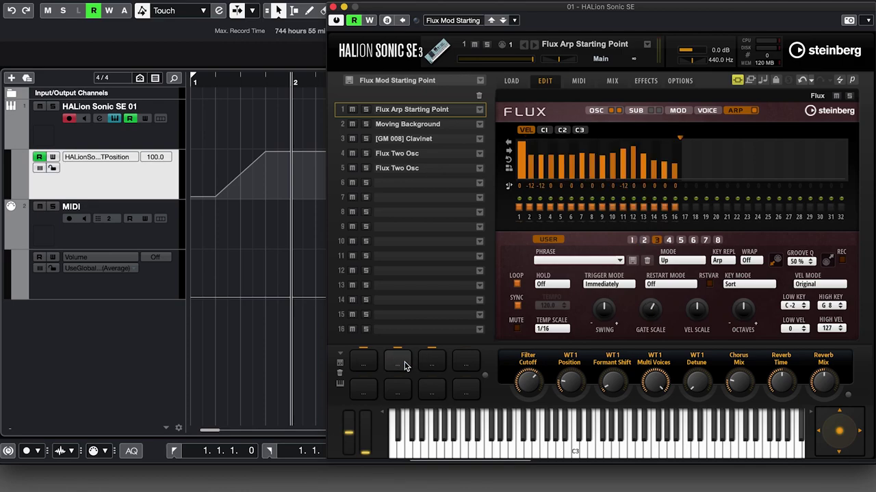
click(406, 368)
click(366, 368)
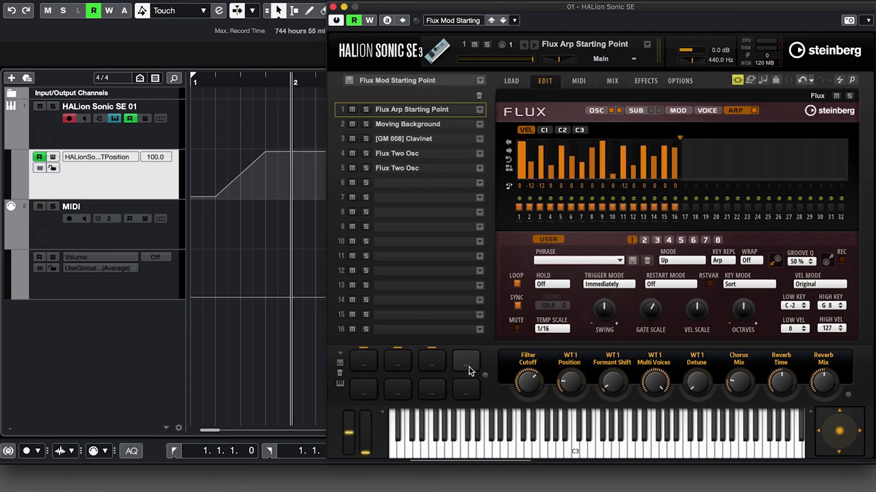
Step: Assign trigger note C-1 to the first trigger pad
right_click(365, 357)
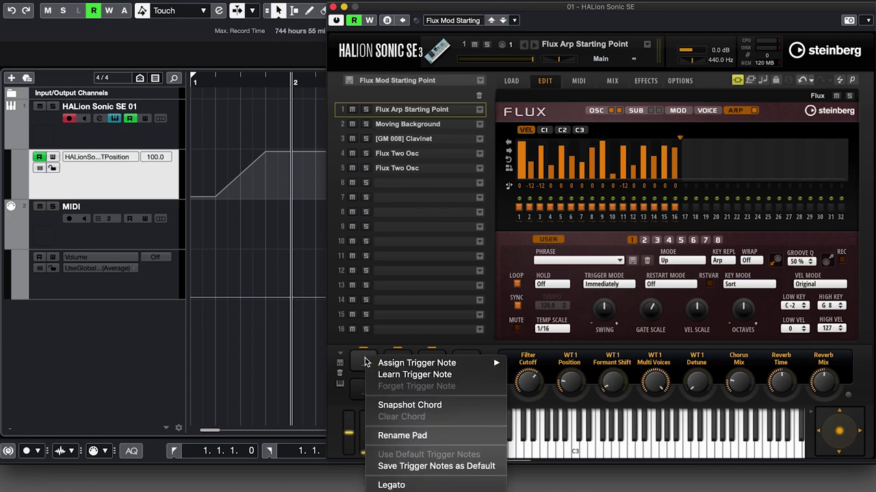
mouse_move(395, 366)
mouse_move(544, 370)
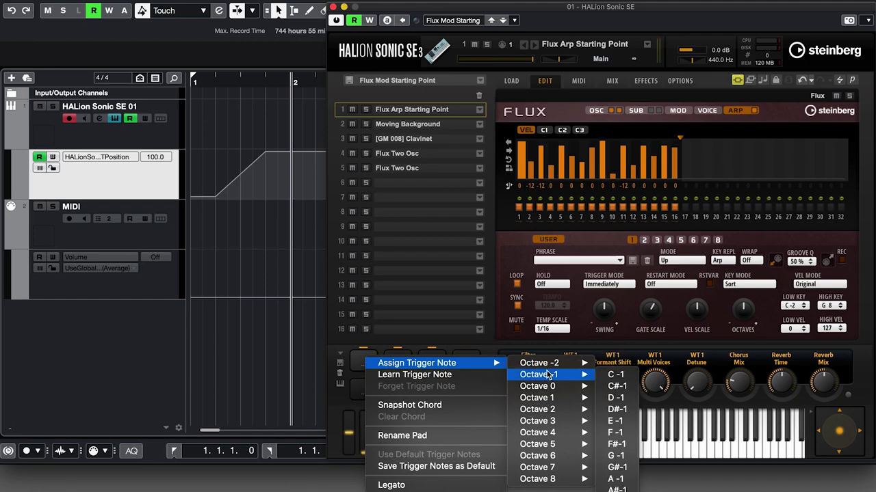
click(619, 376)
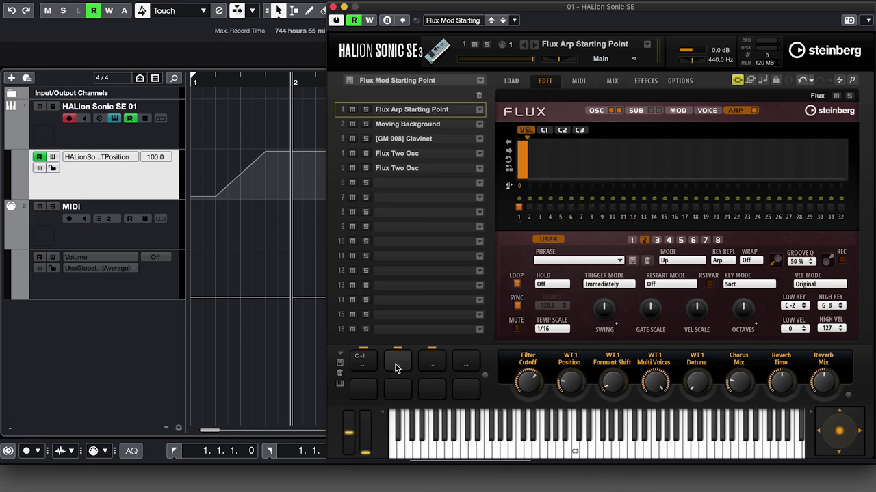
Step: Assign trigger note D-1 to the second trigger pad
right_click(395, 368)
mouse_move(432, 372)
mouse_move(589, 383)
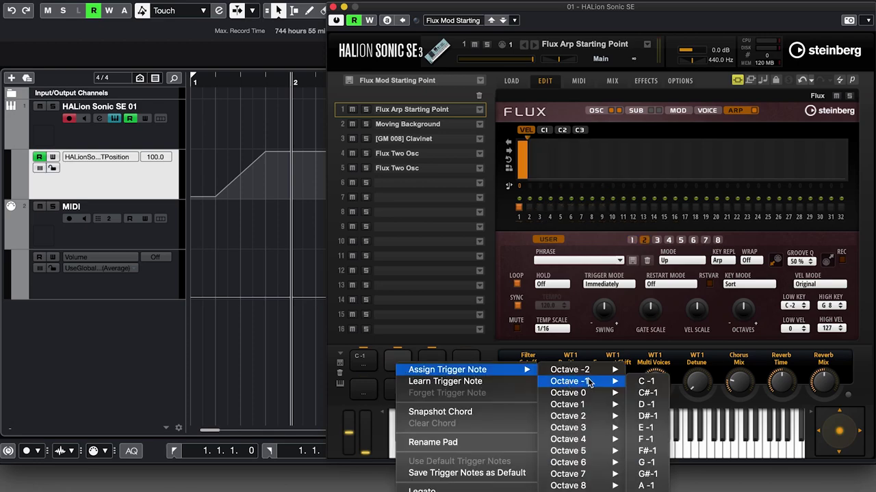
click(646, 405)
Step: Assign trigger note E-1 to the third trigger pad
right_click(437, 359)
mouse_move(492, 370)
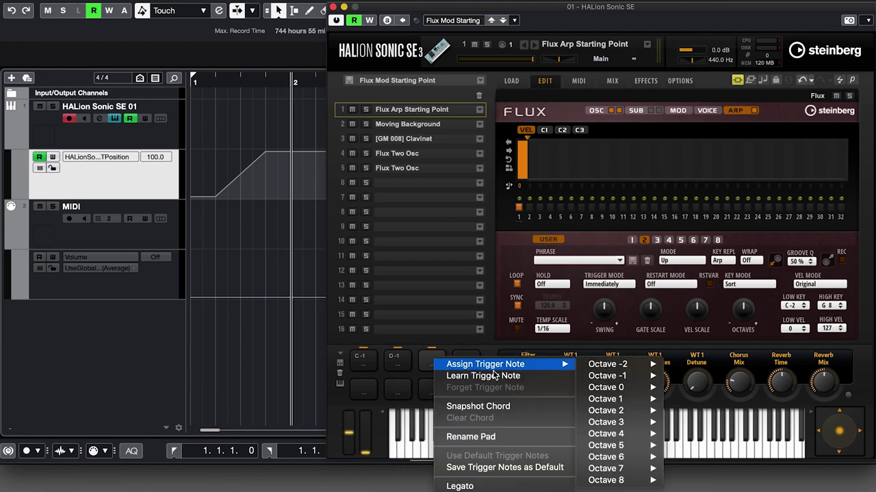
mouse_move(613, 372)
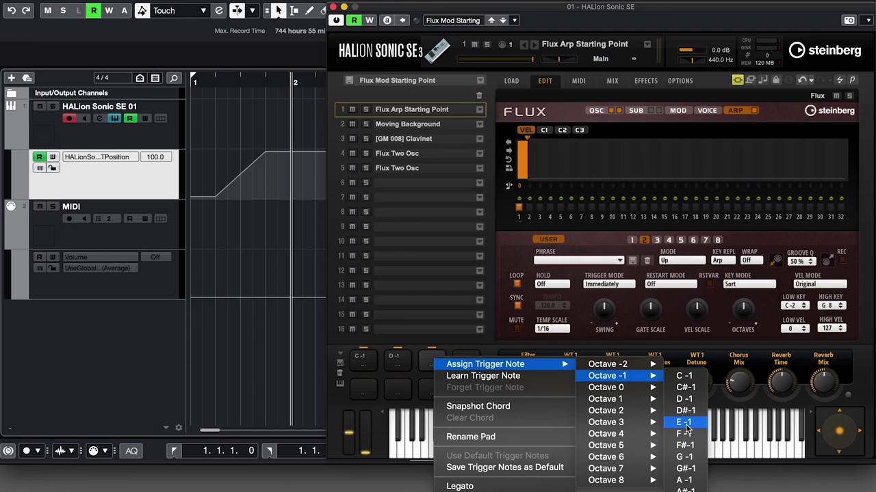
click(685, 425)
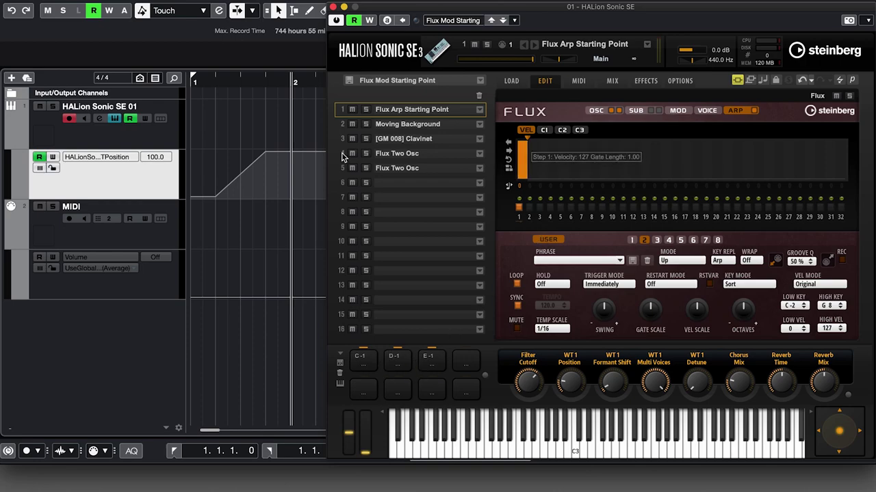
Step: Draw a one-bar MIDI part from bar 1 to bar 2 on the HALion Sonic SE 01 track and return to Object Selection
right_click(241, 121)
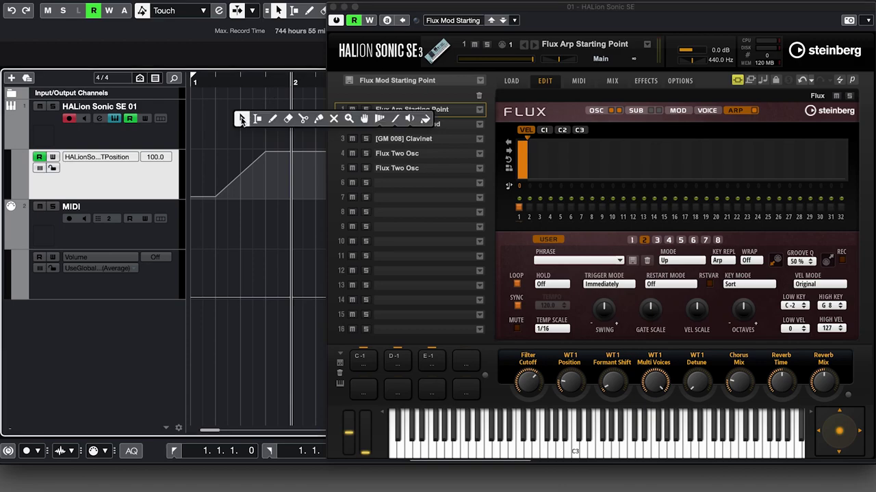
click(275, 121)
drag(198, 124, 301, 134)
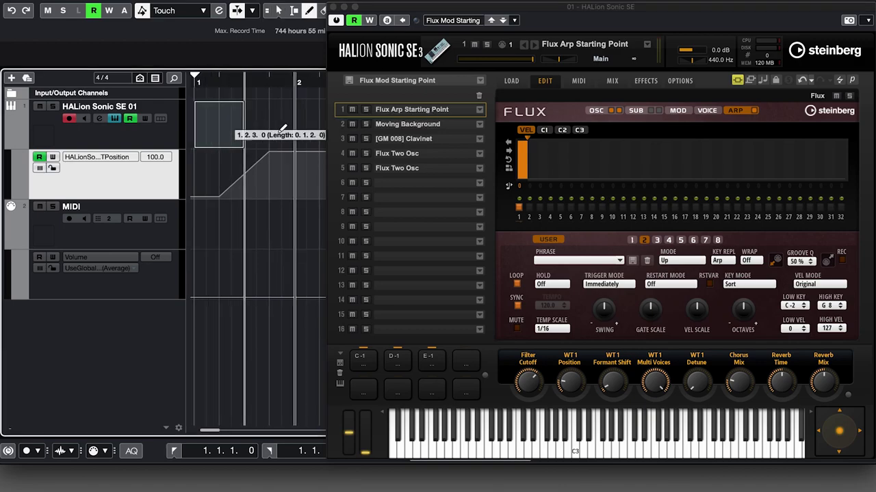
key(1)
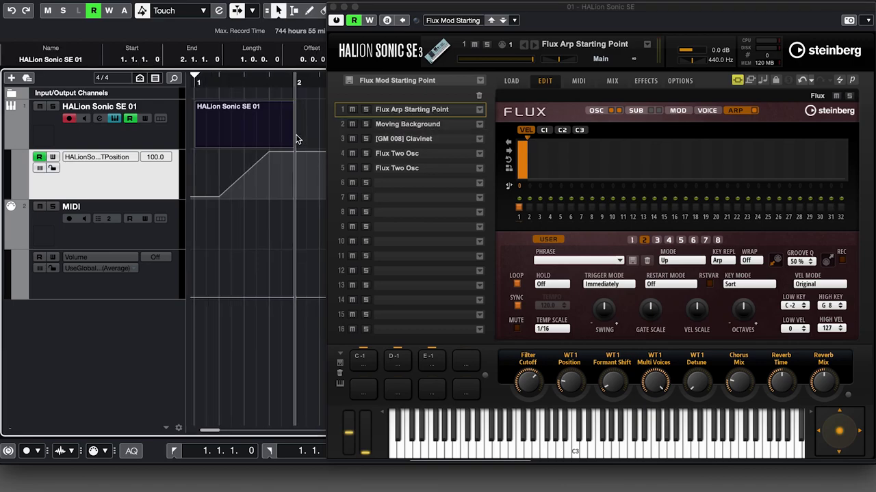
Step: Open the new HALion Sonic SE 01 part for note editing and draw a C-1 note at its start
double_click(243, 131)
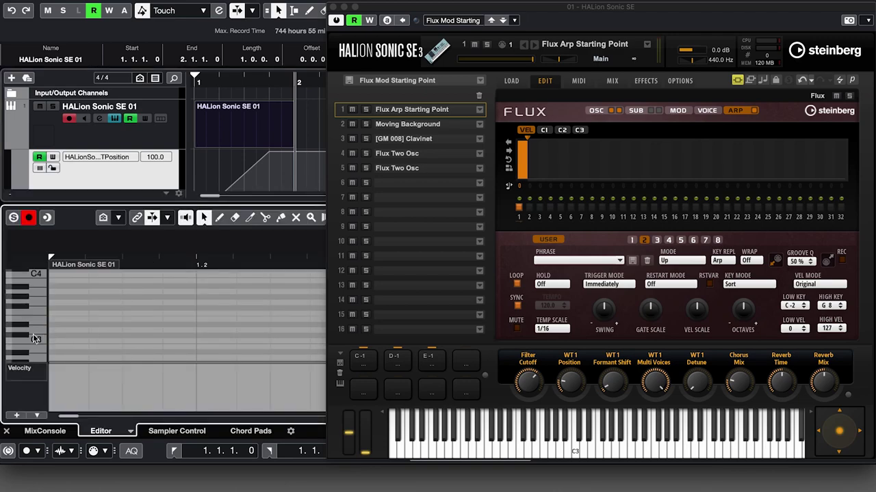
scroll(33, 333, down, 8)
scroll(33, 334, down, 6)
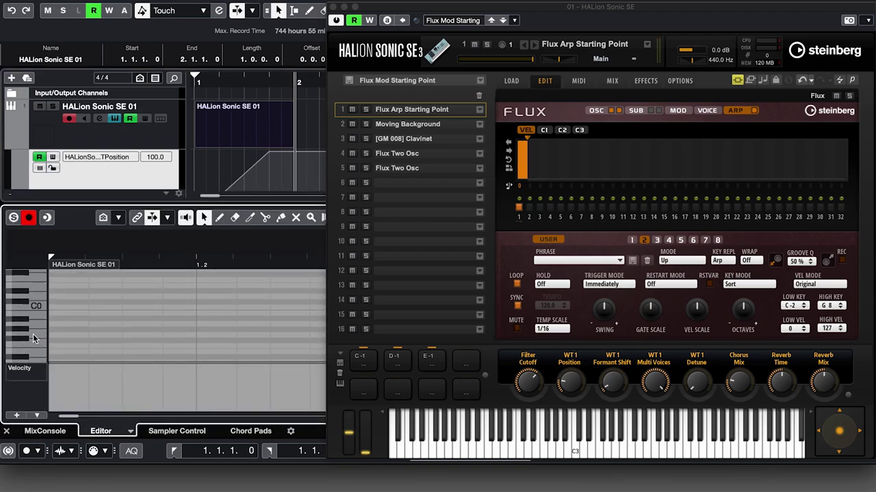
right_click(74, 327)
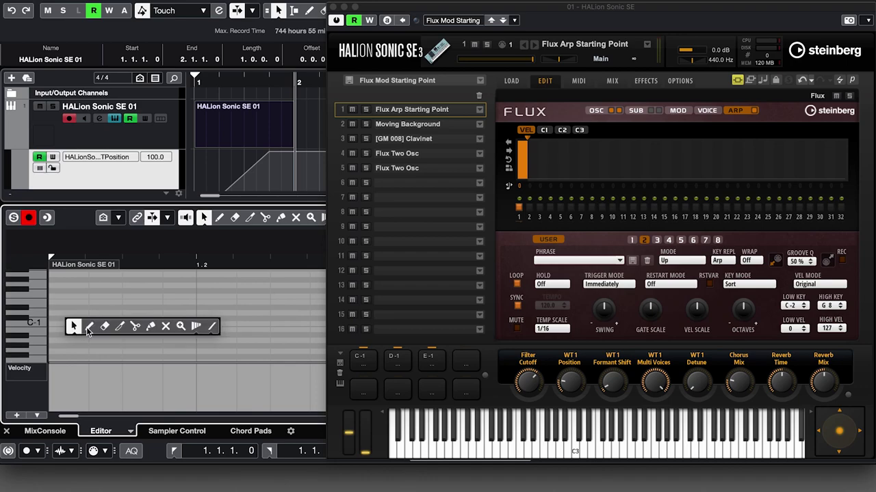
click(88, 328)
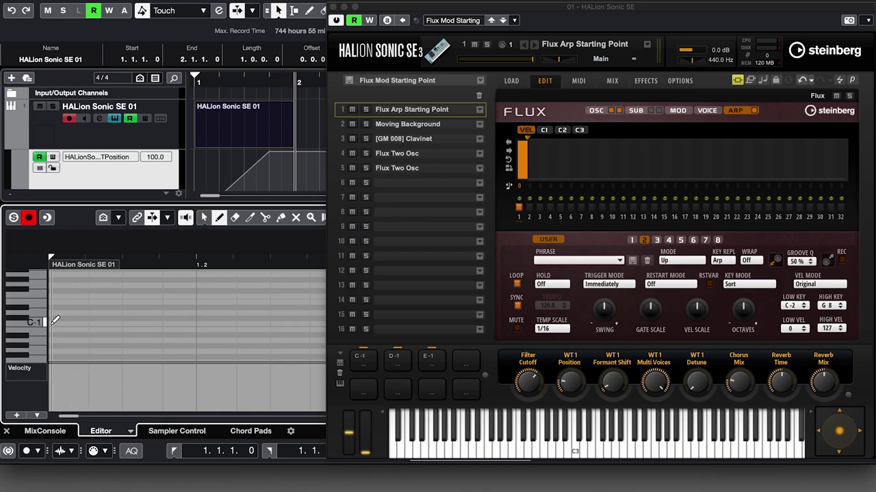
drag(55, 320, 87, 321)
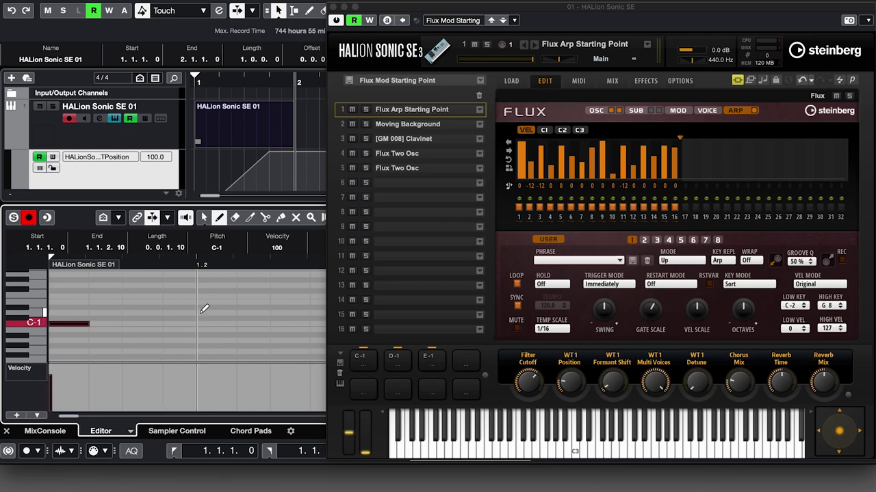
Step: Draw a D-1 note at 1.2.1 and an E-1 note at 1.2.3 in the part, and return to Object Selection
click(199, 312)
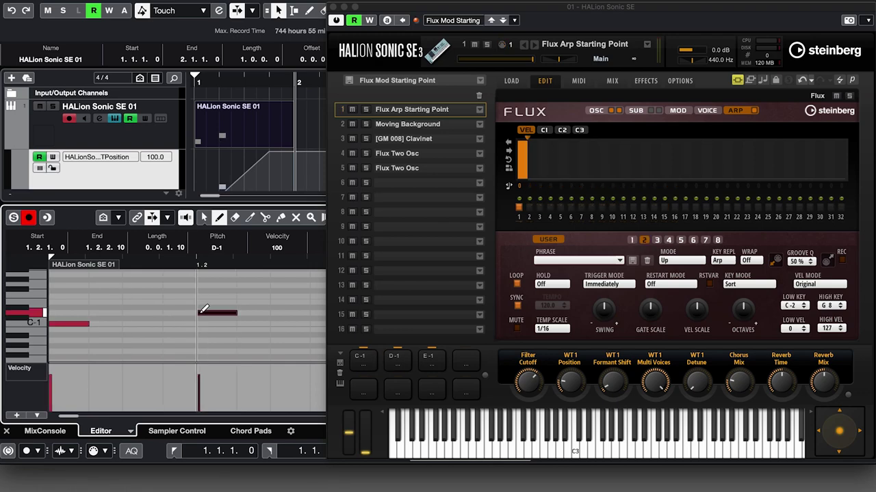
click(278, 302)
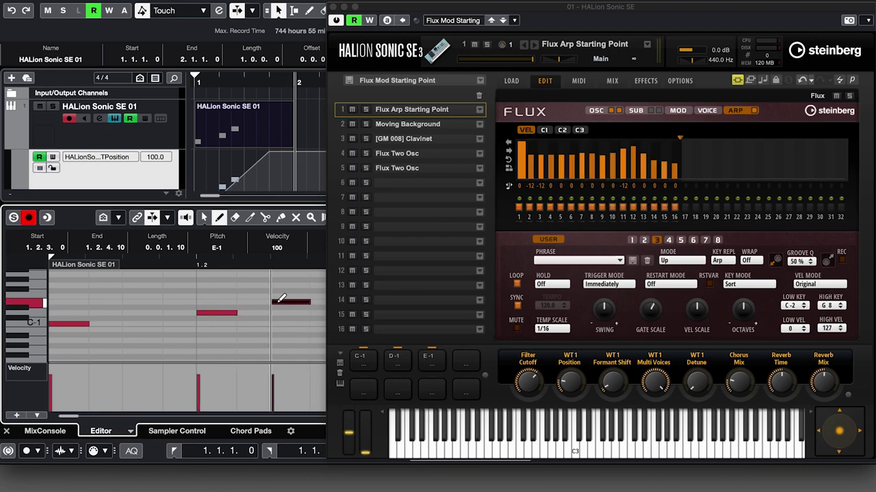
right_click(234, 303)
click(220, 306)
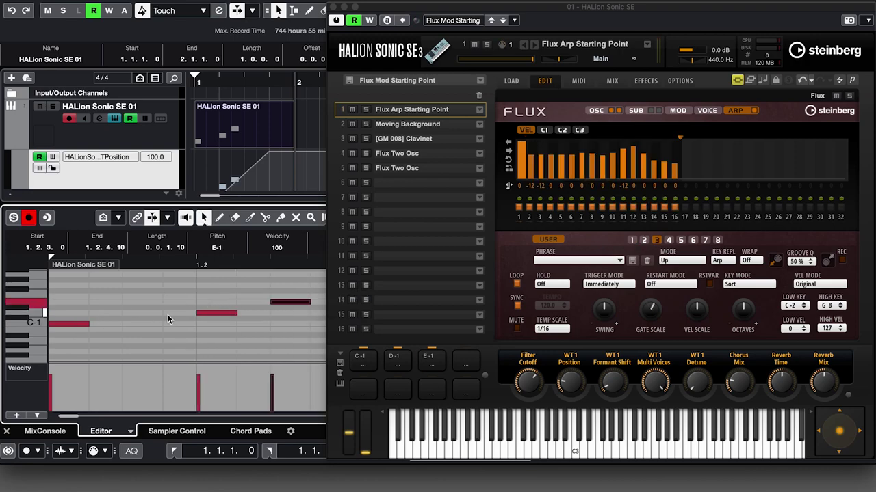